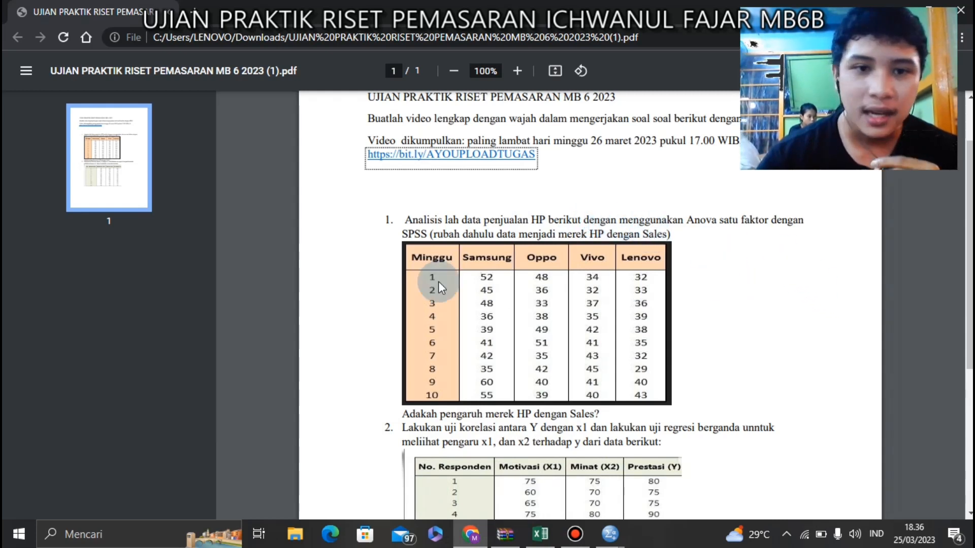
- Switch to the SPSS Data Editor and name the first variable X
click(610, 532)
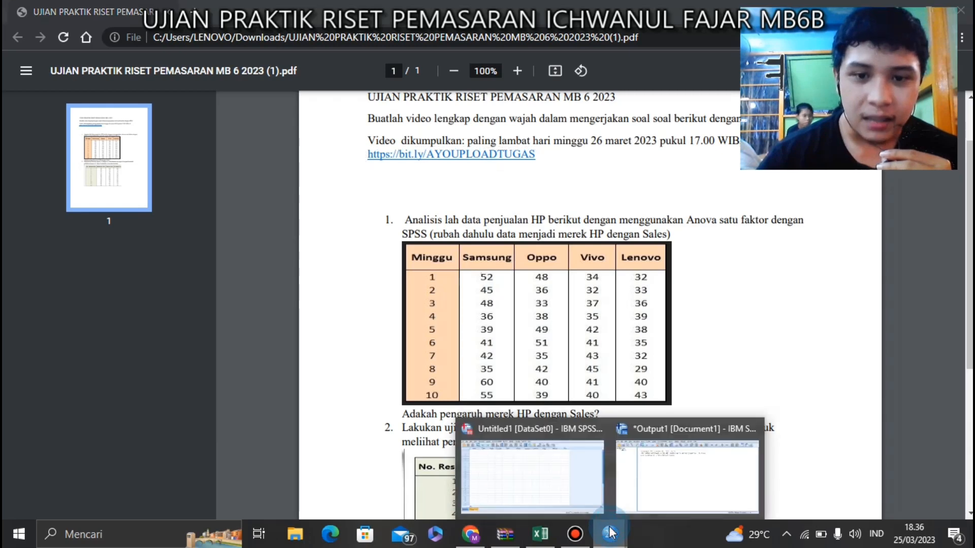
click(560, 439)
click(96, 88)
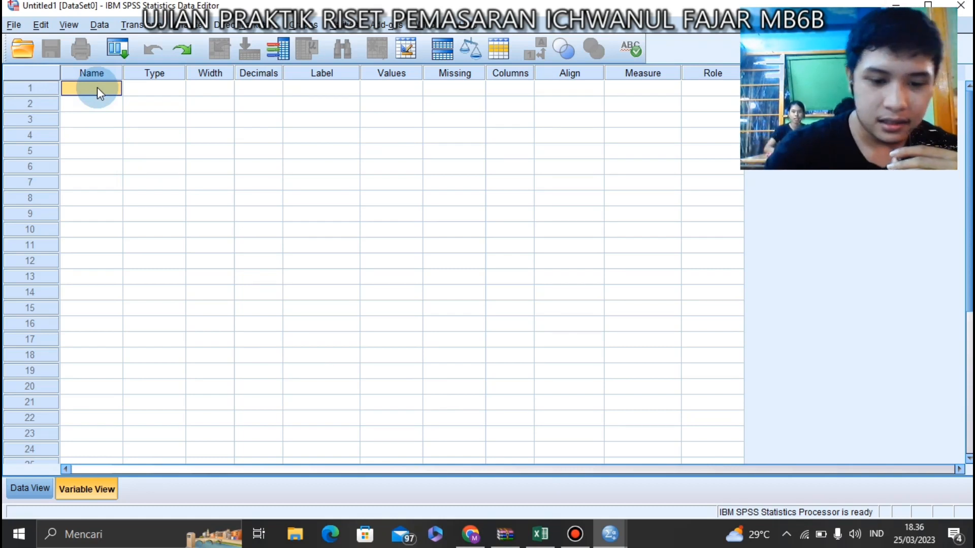
text(X)
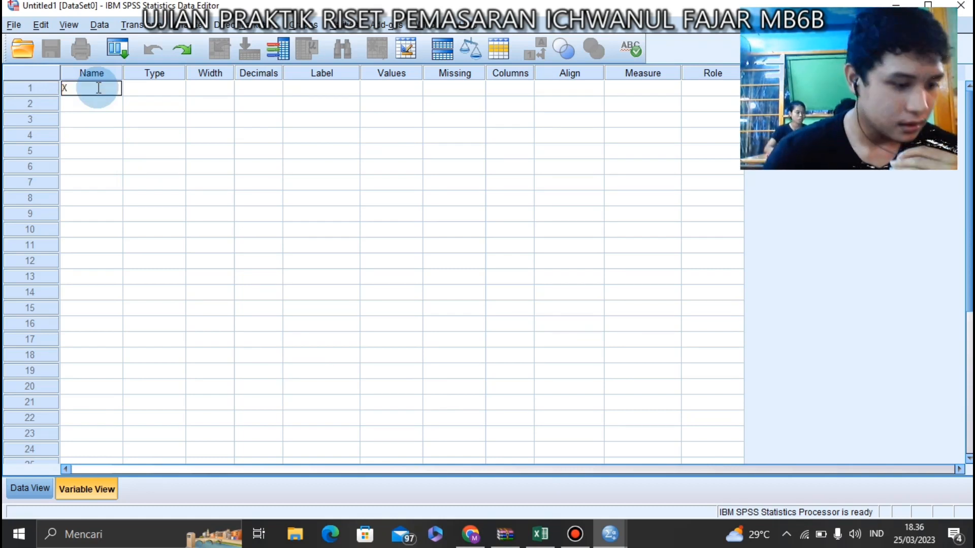
- Set variable X to 0 decimals and give it the label MEREK
click(268, 82)
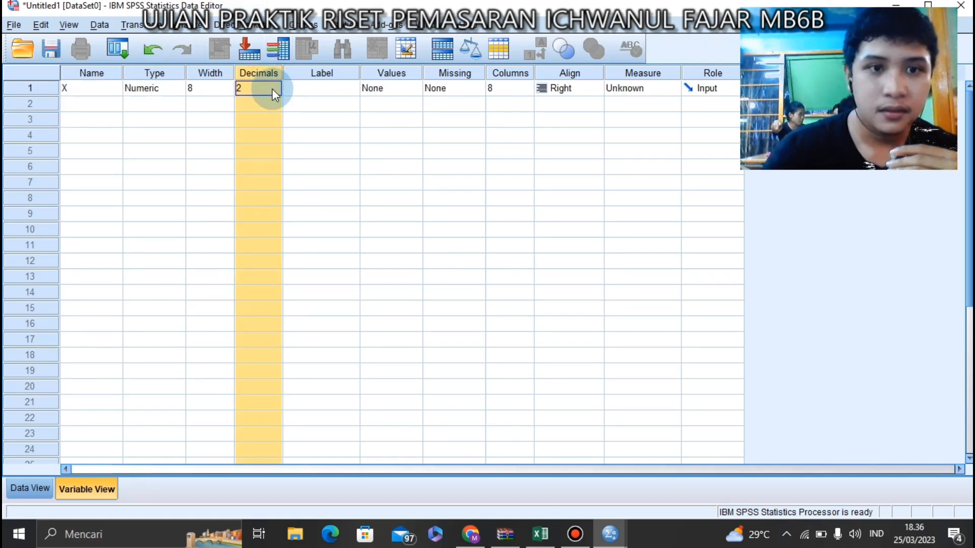
click(276, 91)
click(254, 87)
key(BackSpace)
text(0)
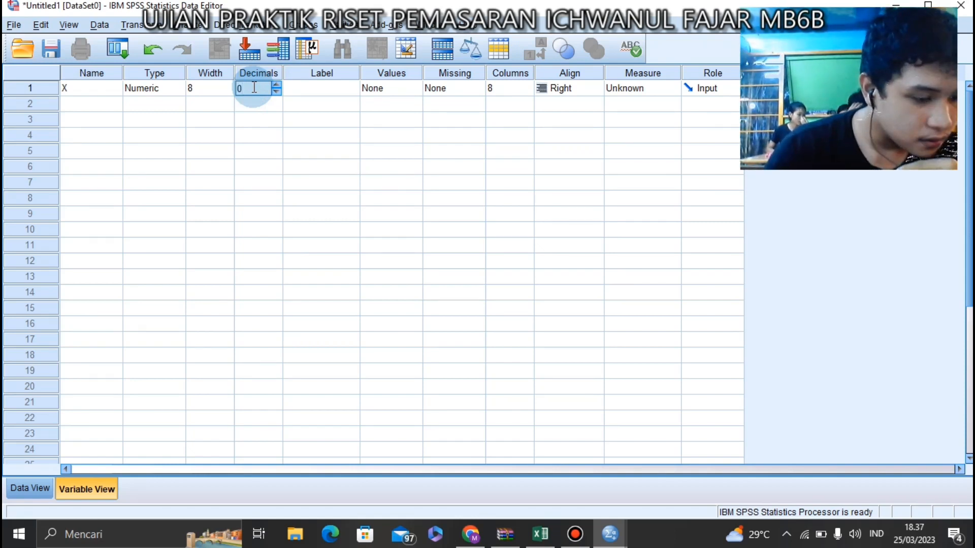
click(306, 83)
text(MEREK)
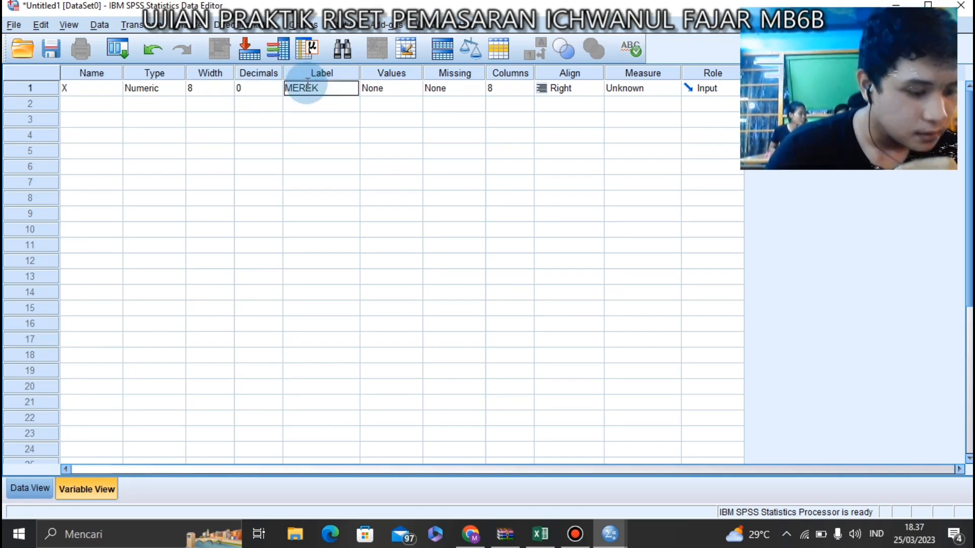
- Open the value labels of variable X and add value 1 with the label SAMSUNG
click(401, 90)
click(412, 88)
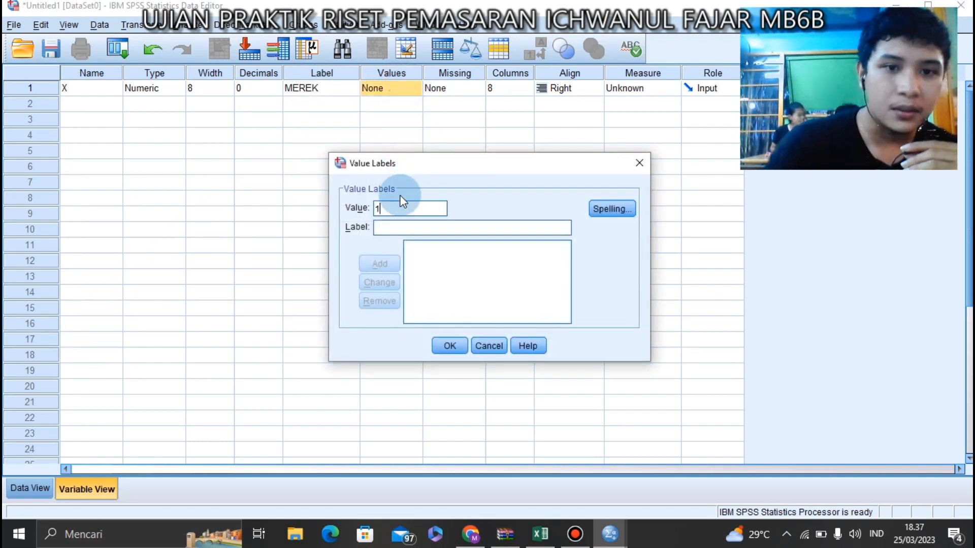
click(400, 234)
text(SAMSUNG)
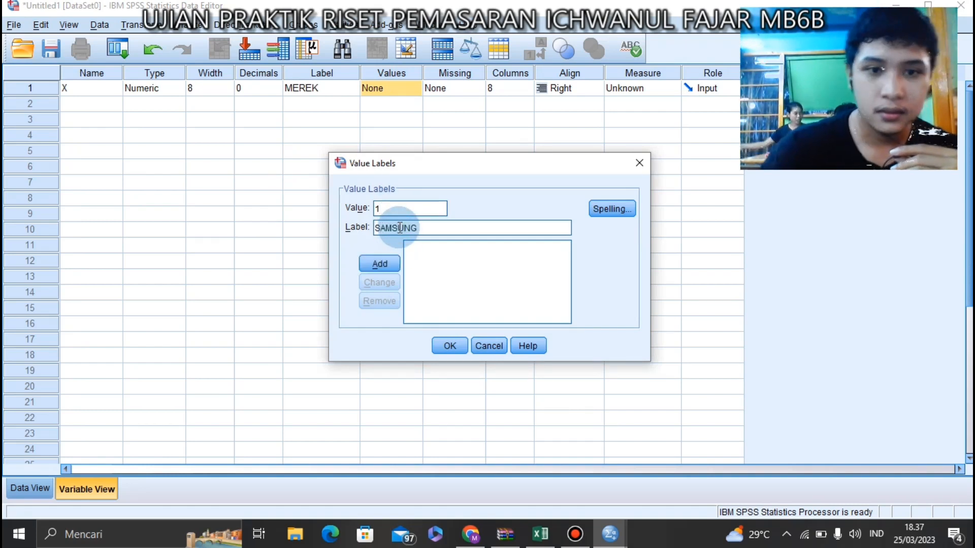
click(378, 264)
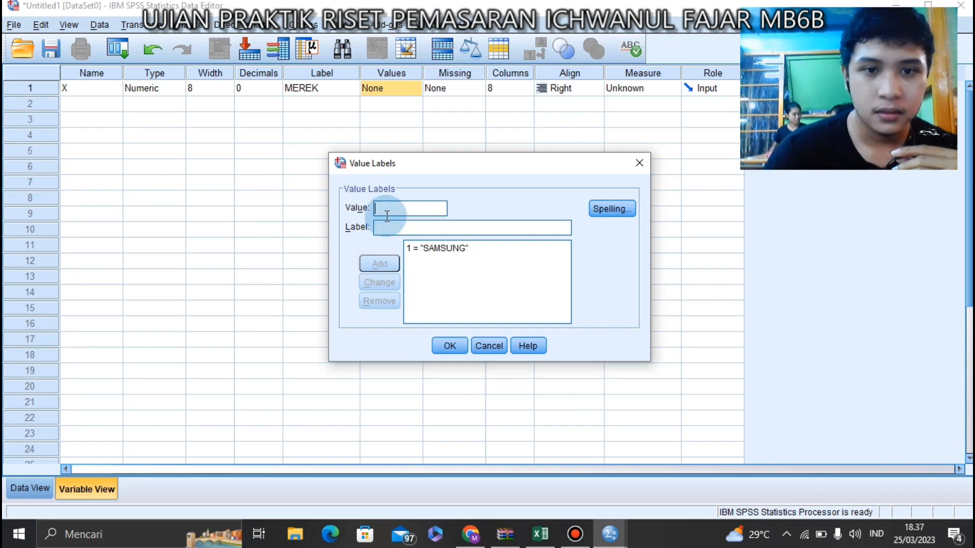
- Add the value label 2 = OPPO for variable X
text(2)
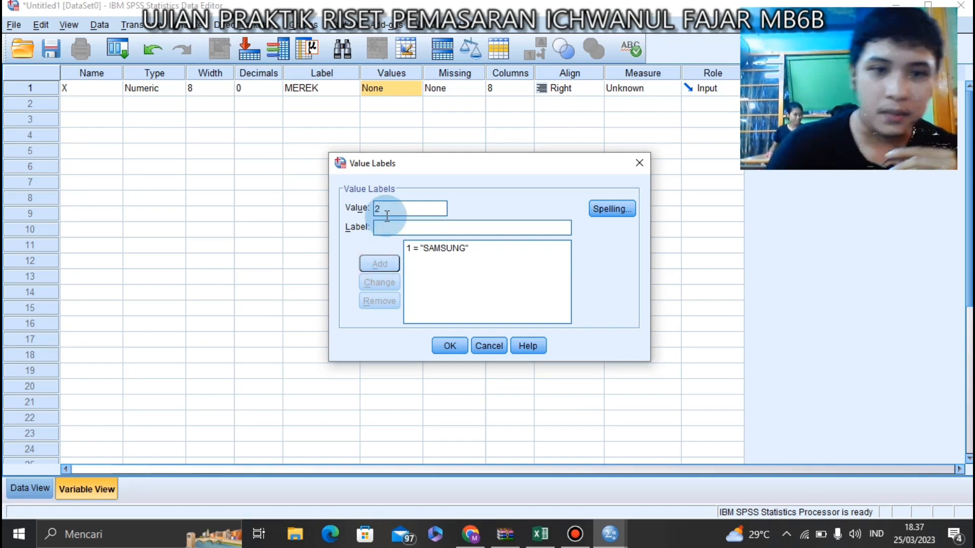
click(388, 224)
text(OPPO)
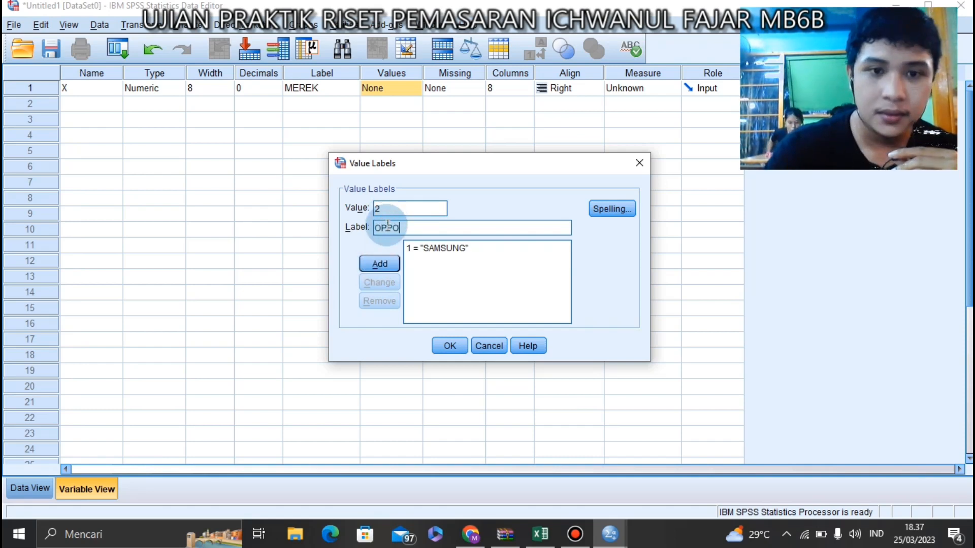
click(380, 263)
- Add the value label 3 = VIVO for variable X
click(381, 207)
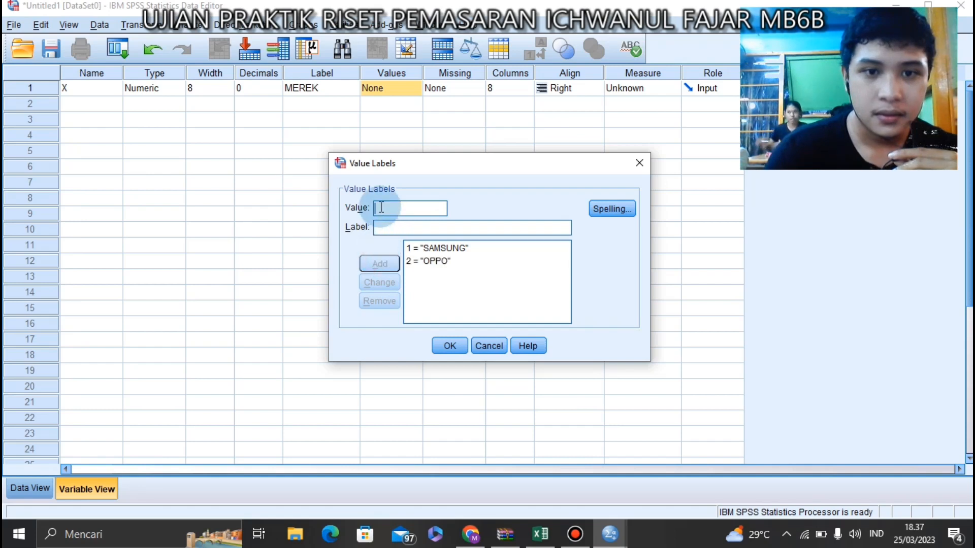
text(3)
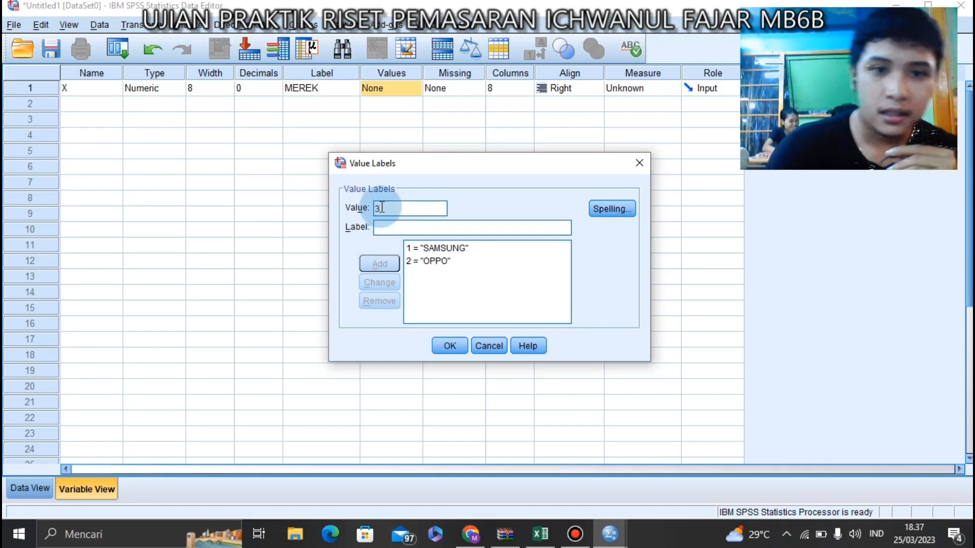
click(438, 229)
text(L)
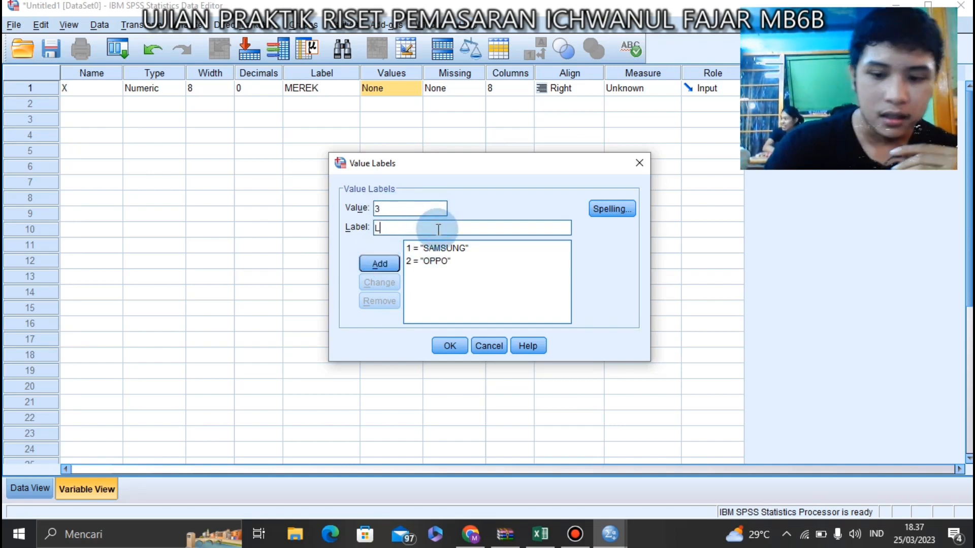
key(BackSpace)
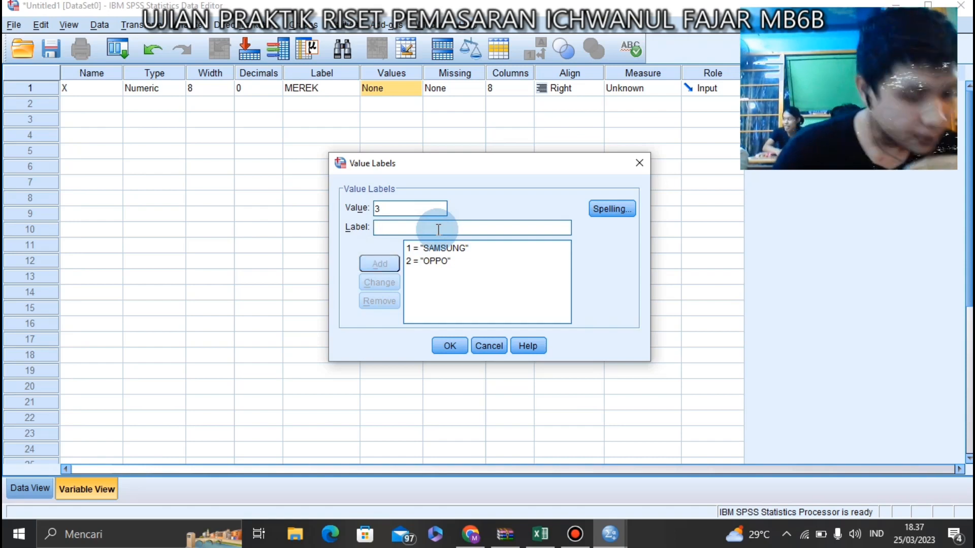
text(VIVO)
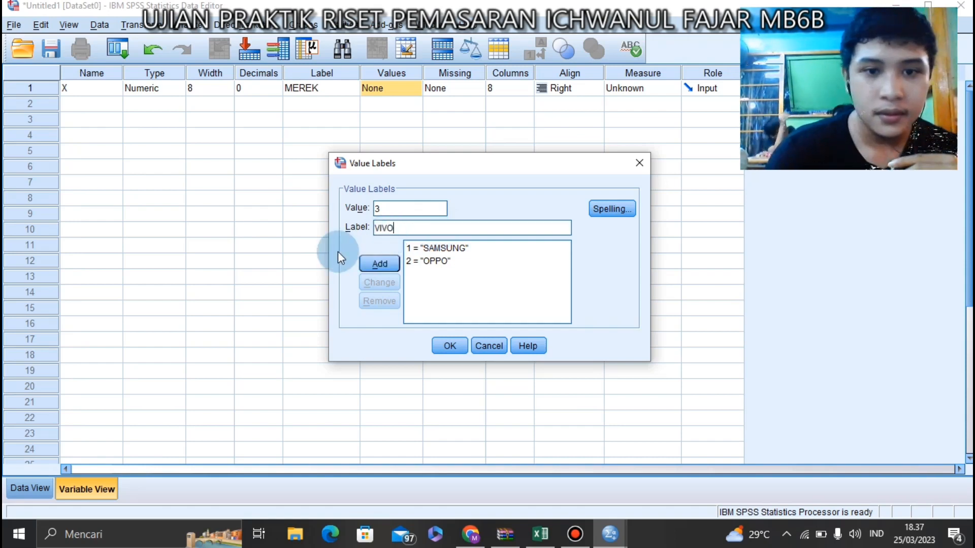
click(367, 259)
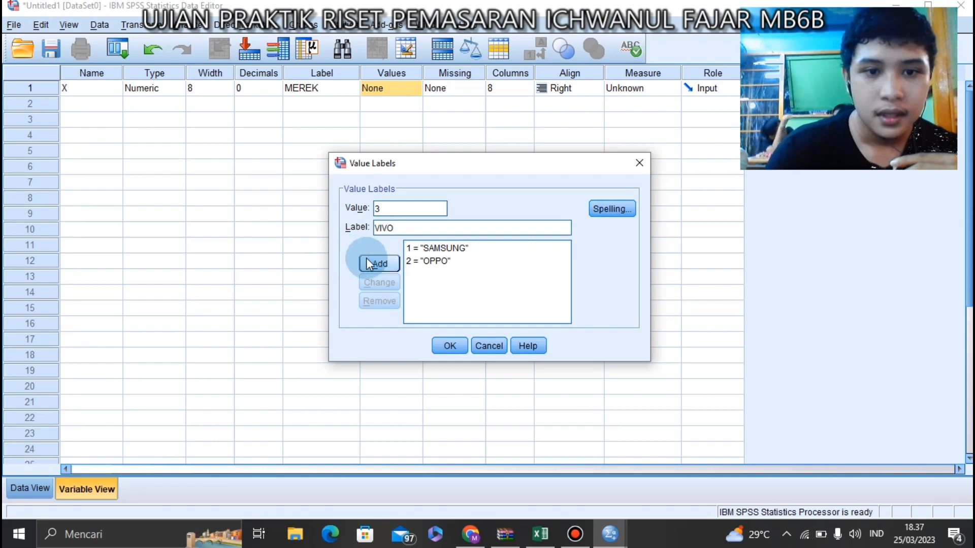
- Add the value label 4 = LENOVO for variable X and apply the set of value labels
click(384, 205)
text(4)
click(389, 227)
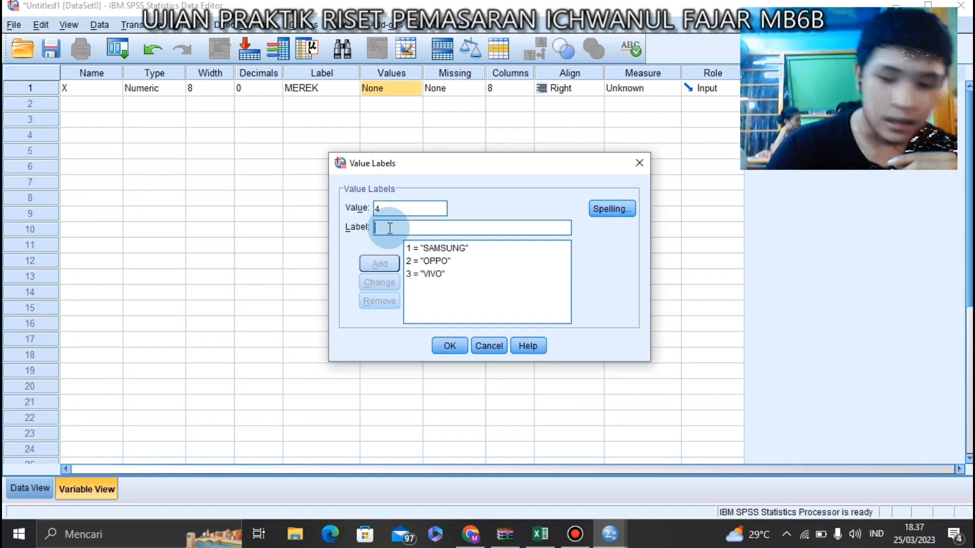
text(LENOVO)
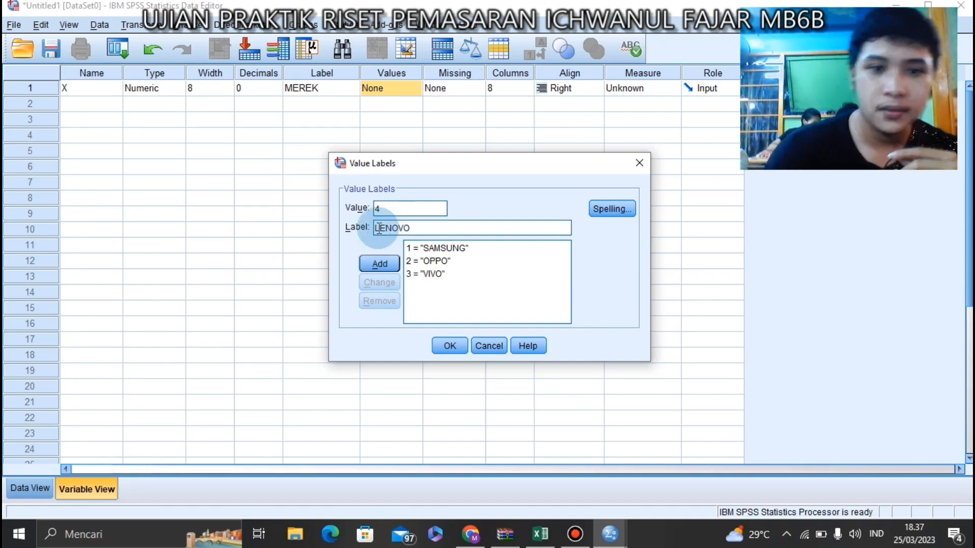
click(364, 265)
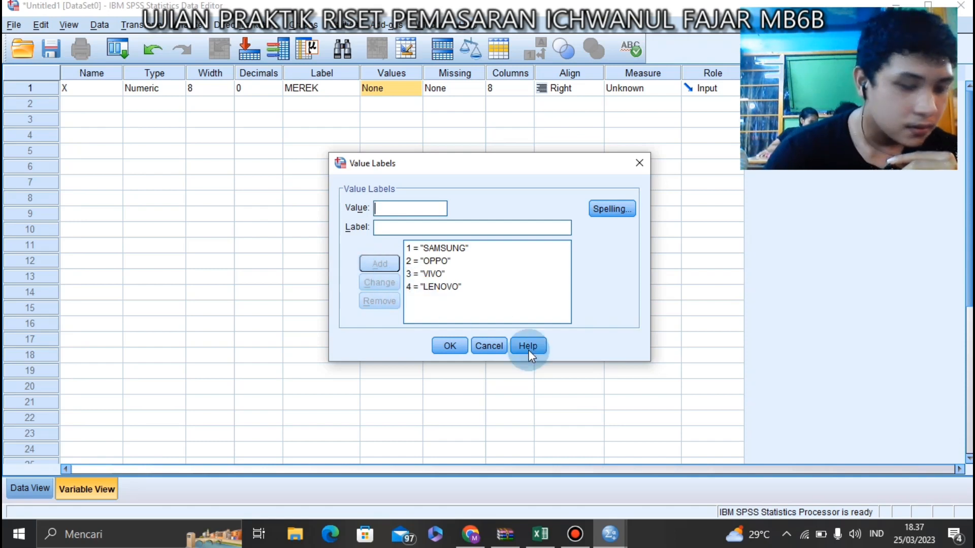
click(462, 351)
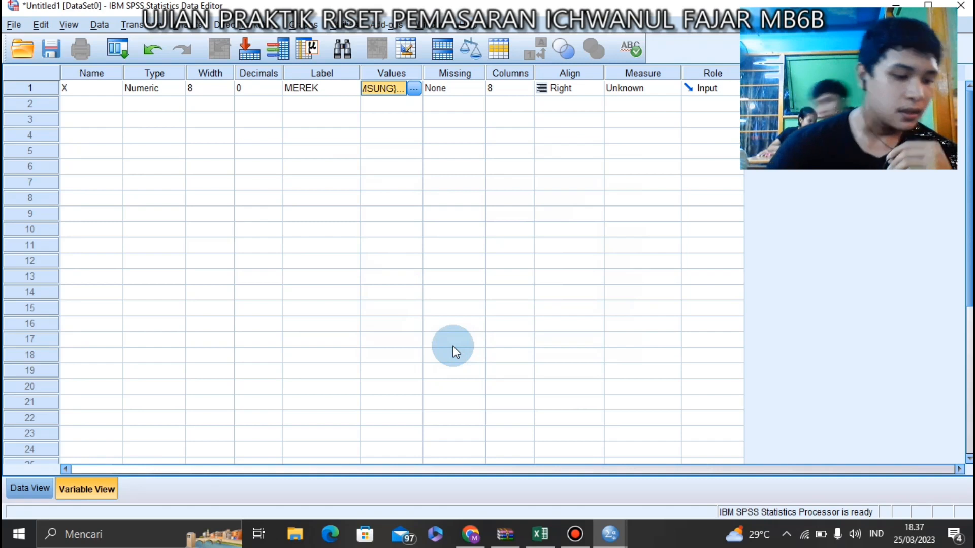
- Create a second variable named Y and set it to 0 decimals
click(85, 105)
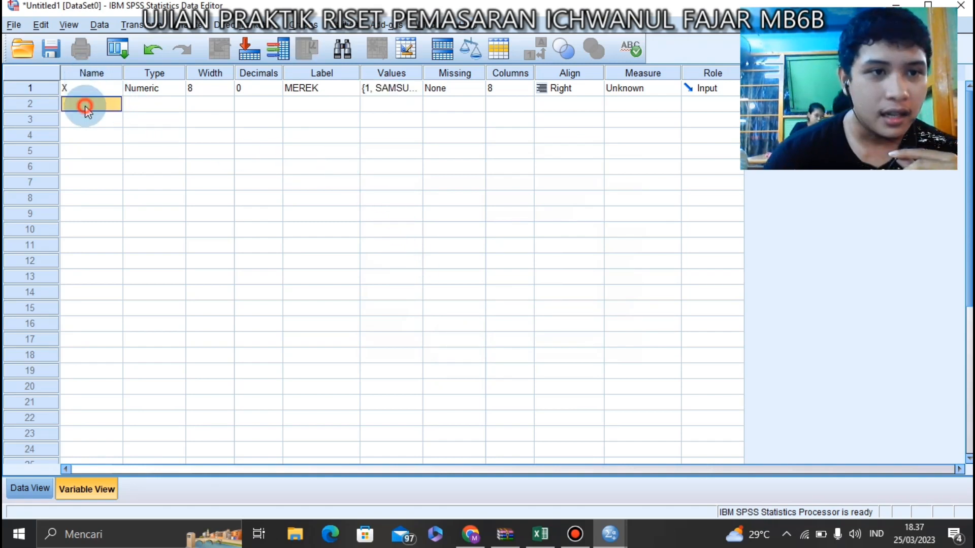
text(Y)
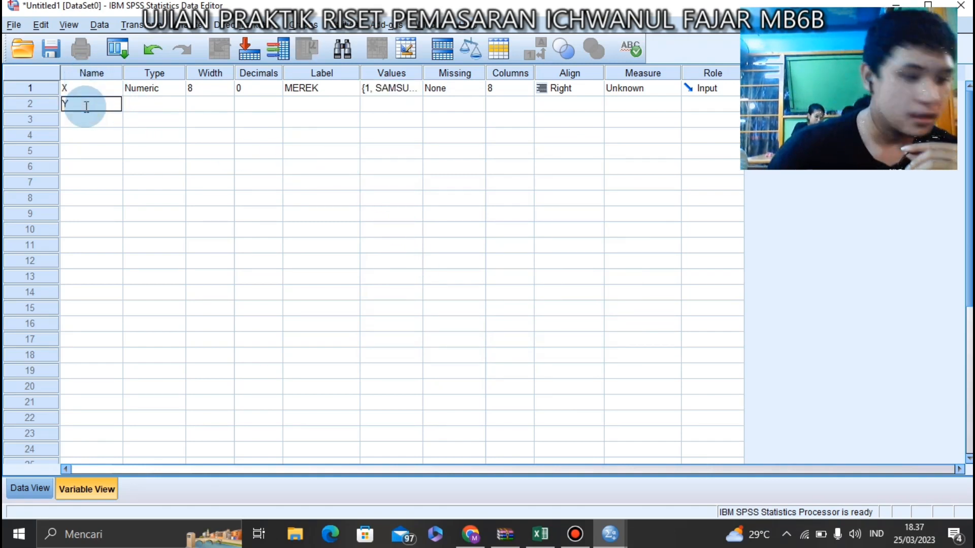
click(267, 104)
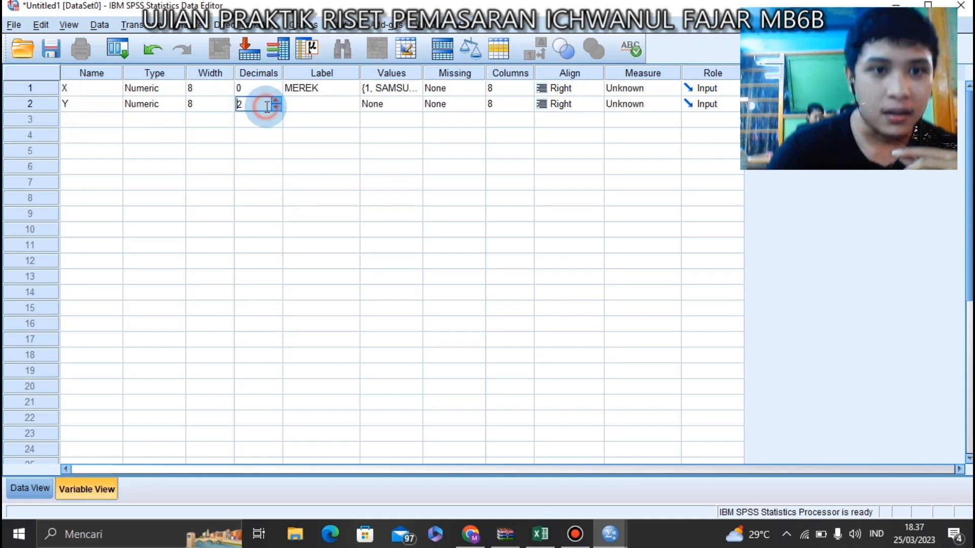
key(BackSpace)
text(0)
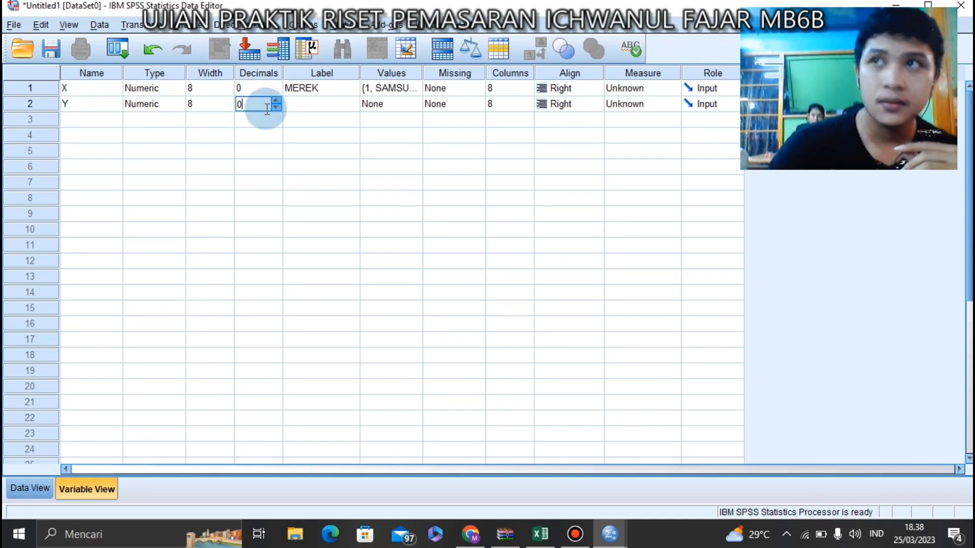
click(199, 183)
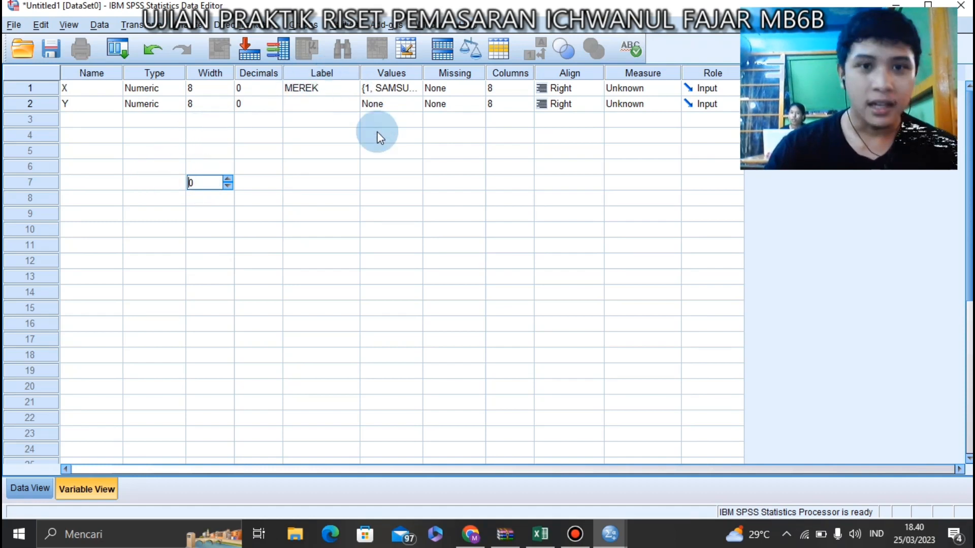
- Give variable Y the label SALES and show the empty data grid
click(322, 101)
text(SA)
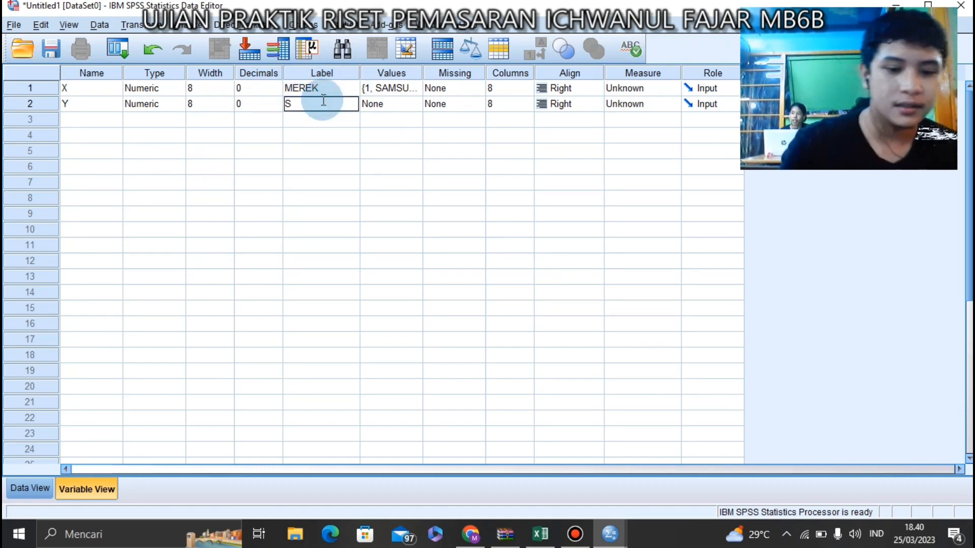
text(LES)
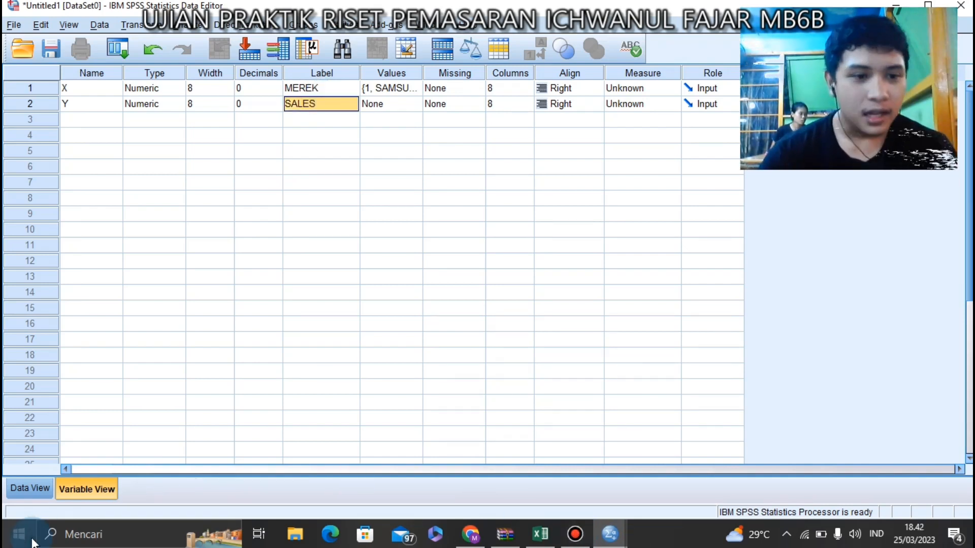
click(44, 489)
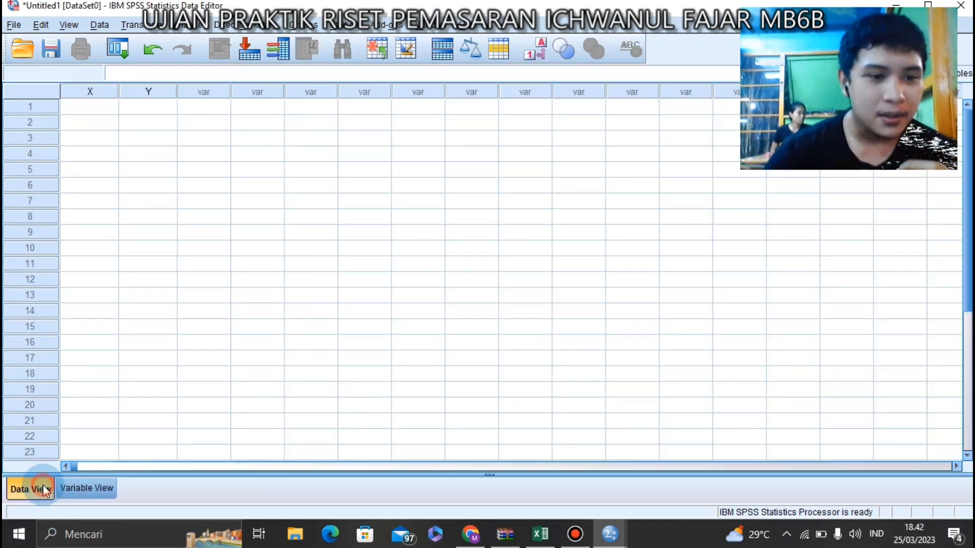
- Switch to the Excel workbook and copy the Merek and Sales values in C3:D42 of sheet Lembar1
click(542, 536)
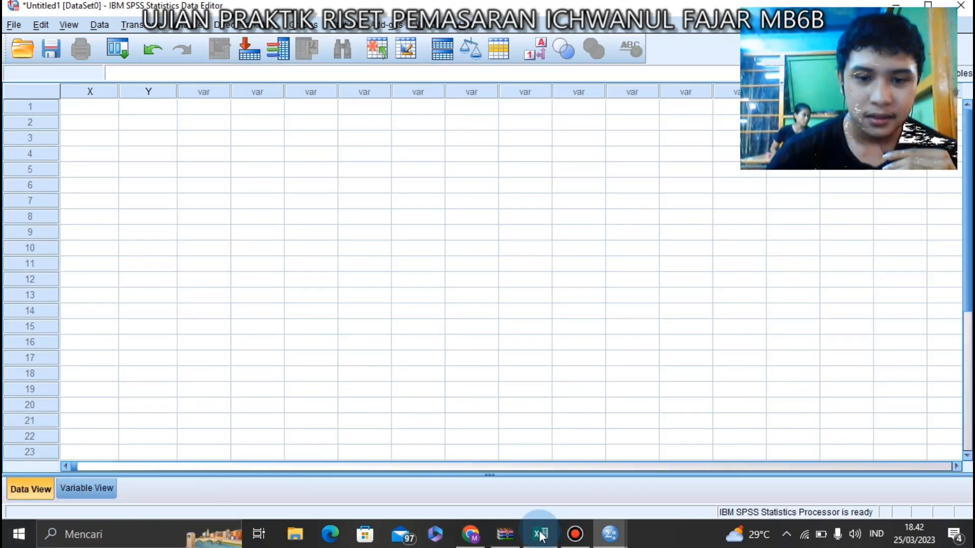
click(541, 534)
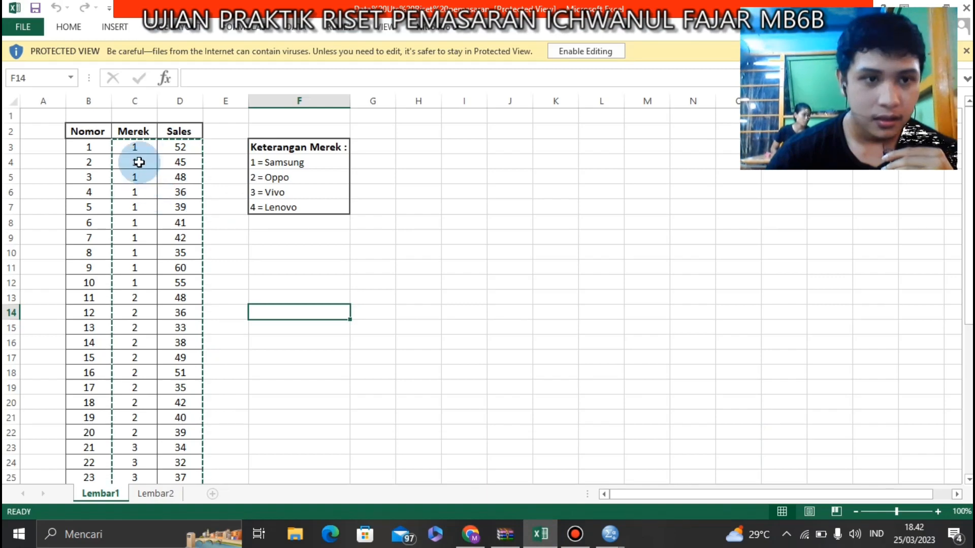
drag(134, 146, 182, 426)
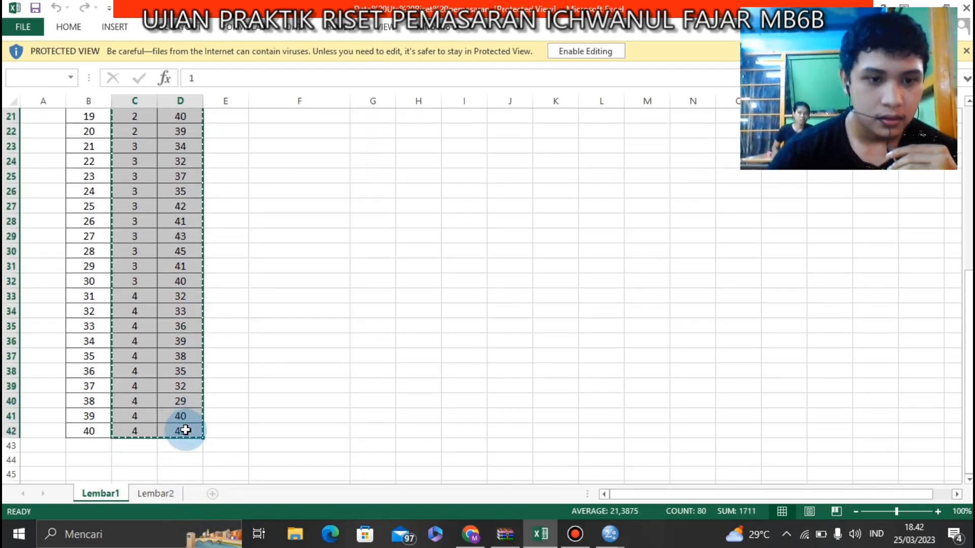
right_click(197, 350)
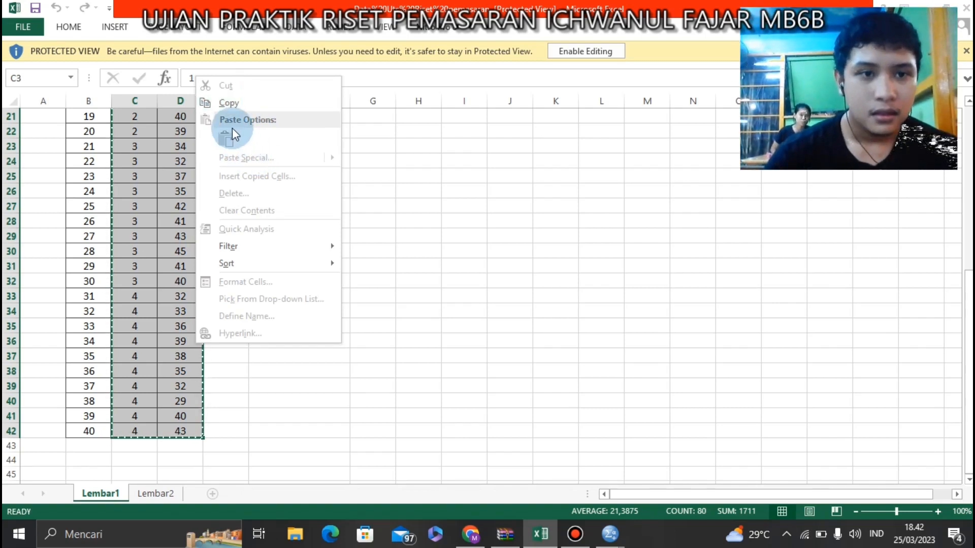
click(244, 96)
scroll(376, 294, up, 7)
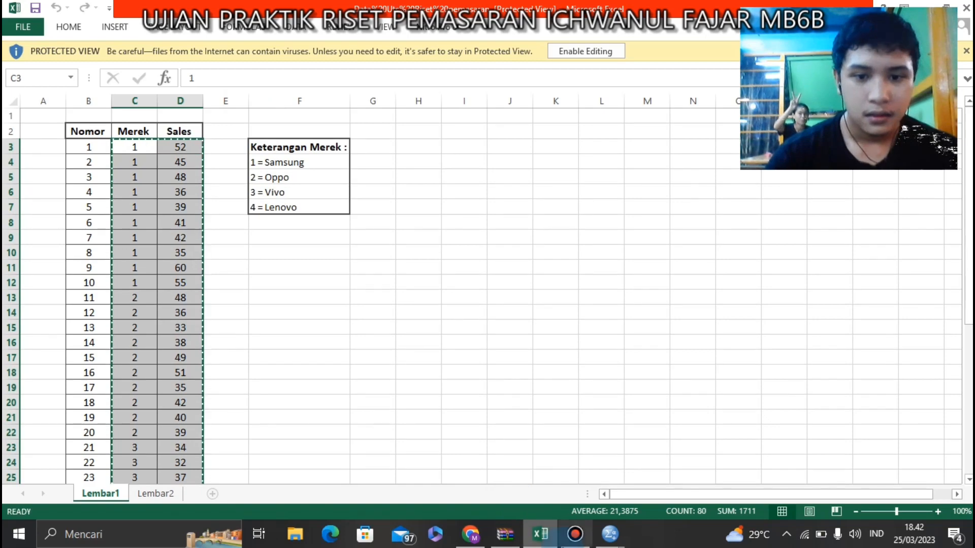
- Switch to the SPSS data editor and paste the copied brand and sales values into columns X and Y from row 1
click(609, 534)
click(554, 482)
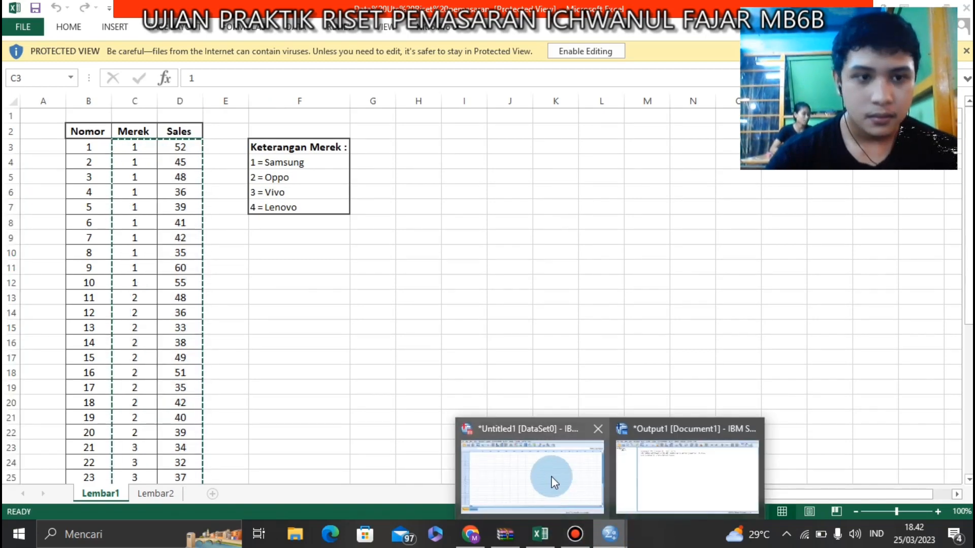
click(551, 477)
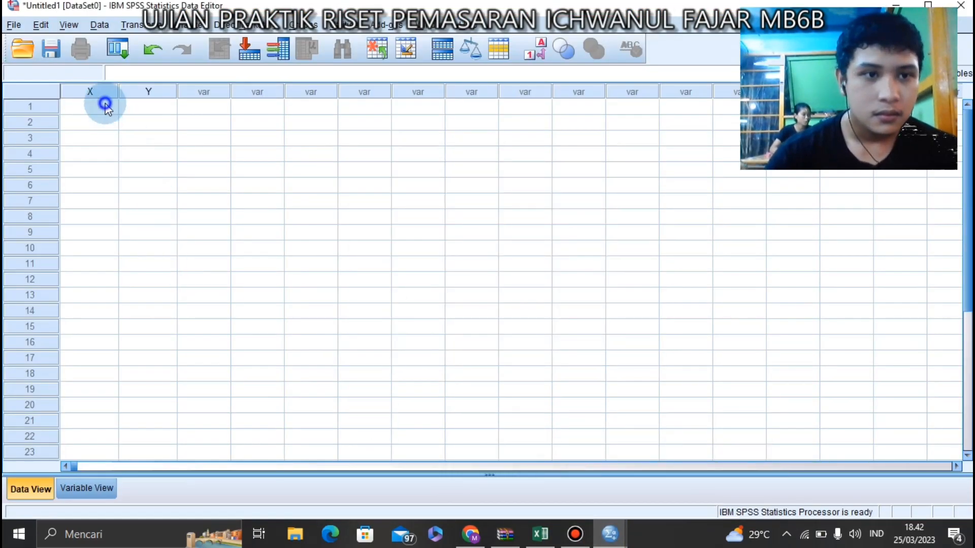
right_click(105, 105)
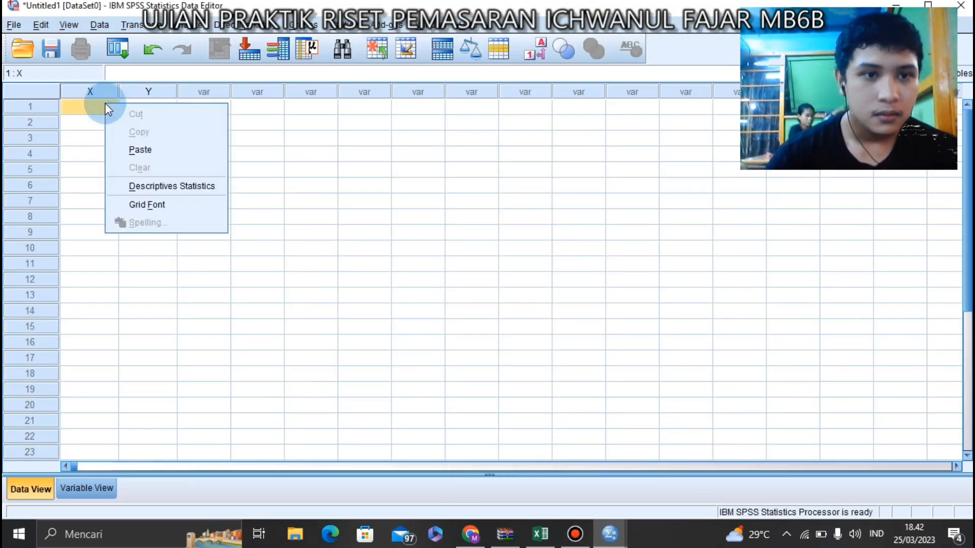
click(147, 150)
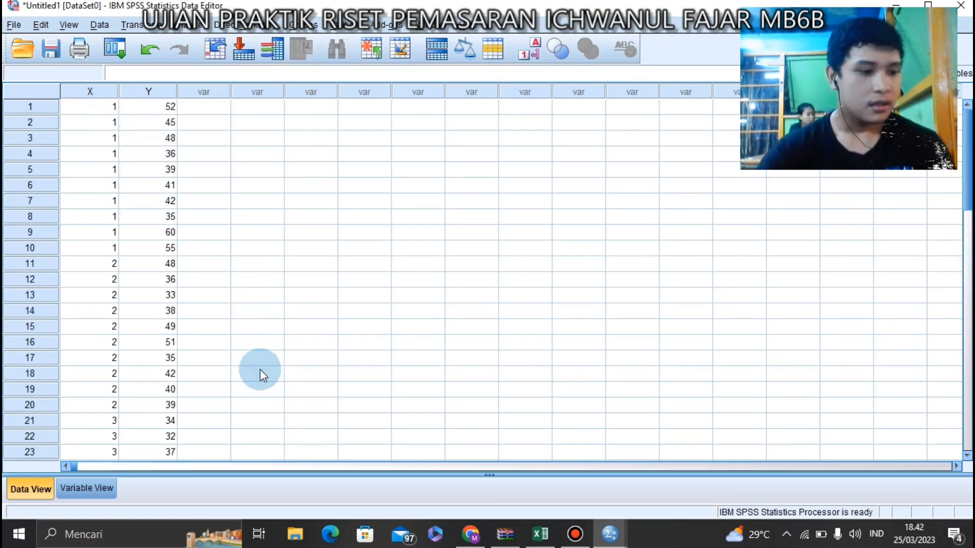
click(575, 534)
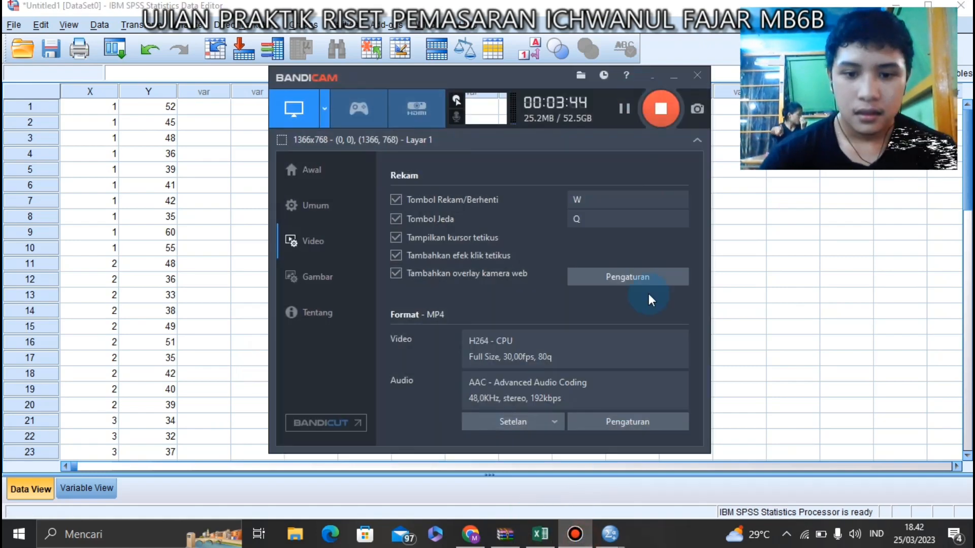
click(625, 110)
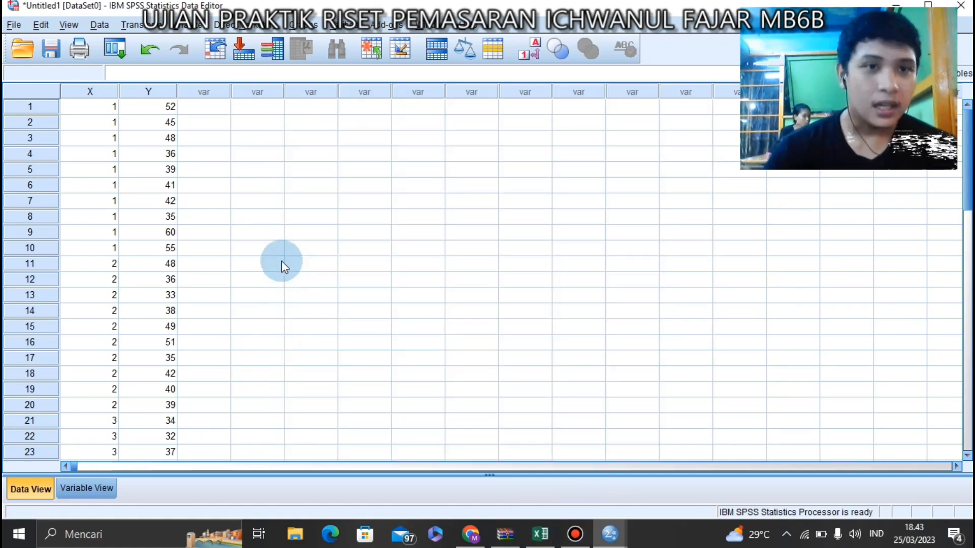
- Set up an Explore analysis with SALES [Y] as the dependent variable and MEREK [X] as the factor
click(188, 25)
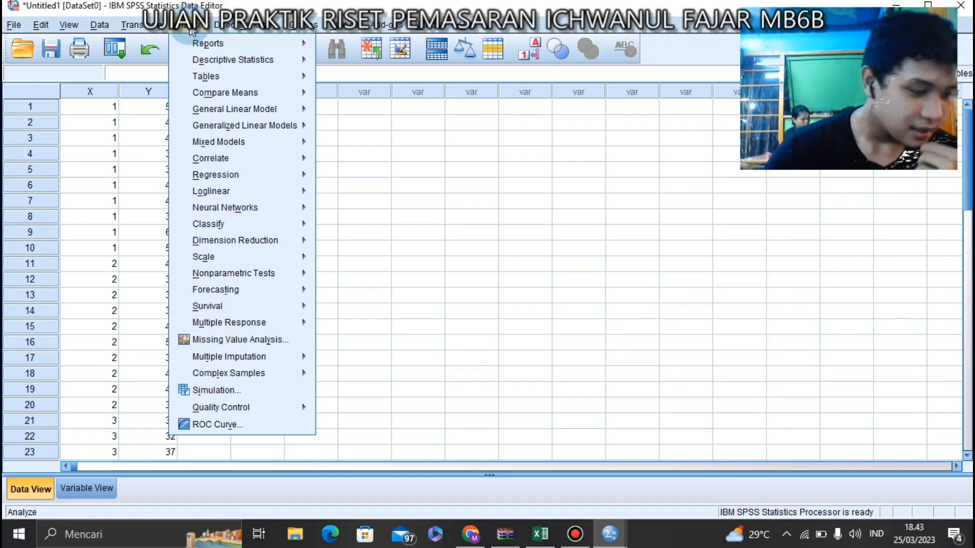
click(277, 60)
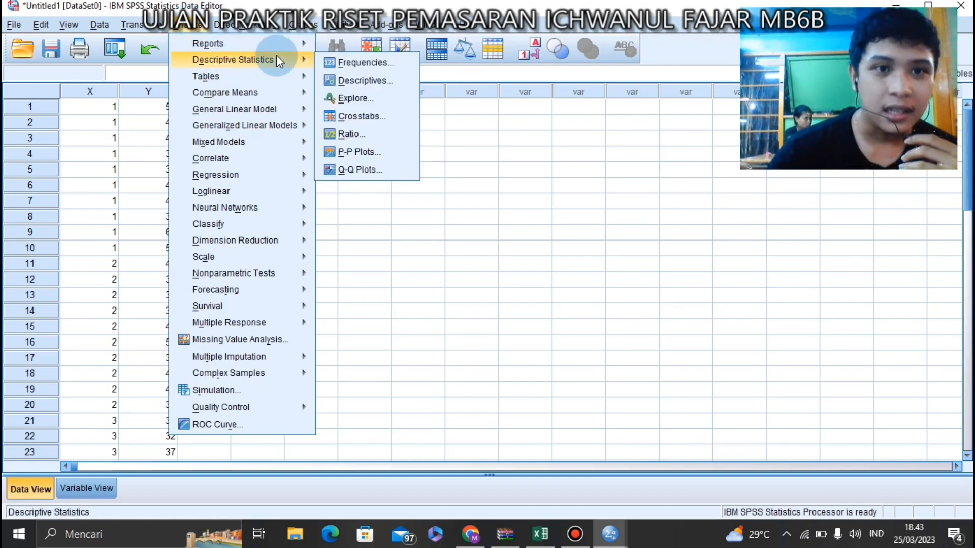
click(364, 96)
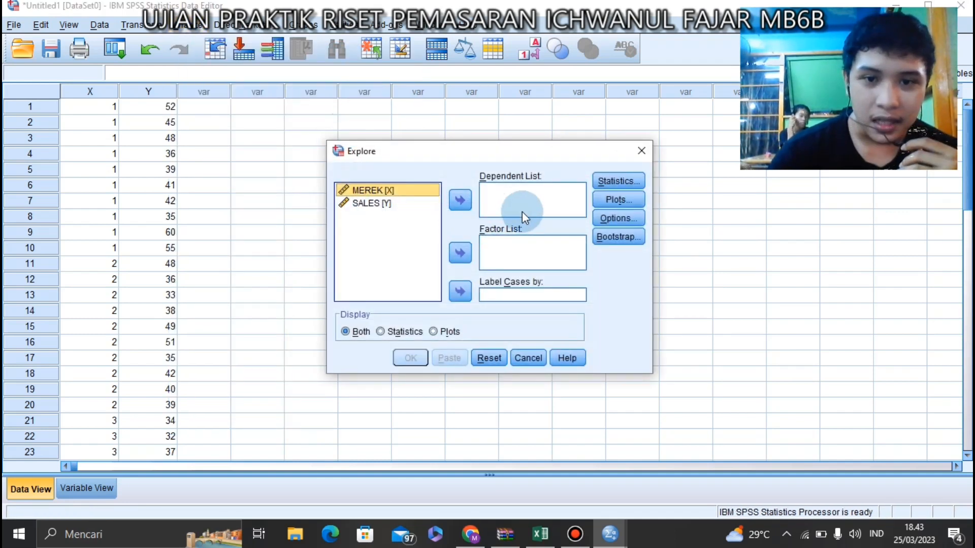
click(460, 252)
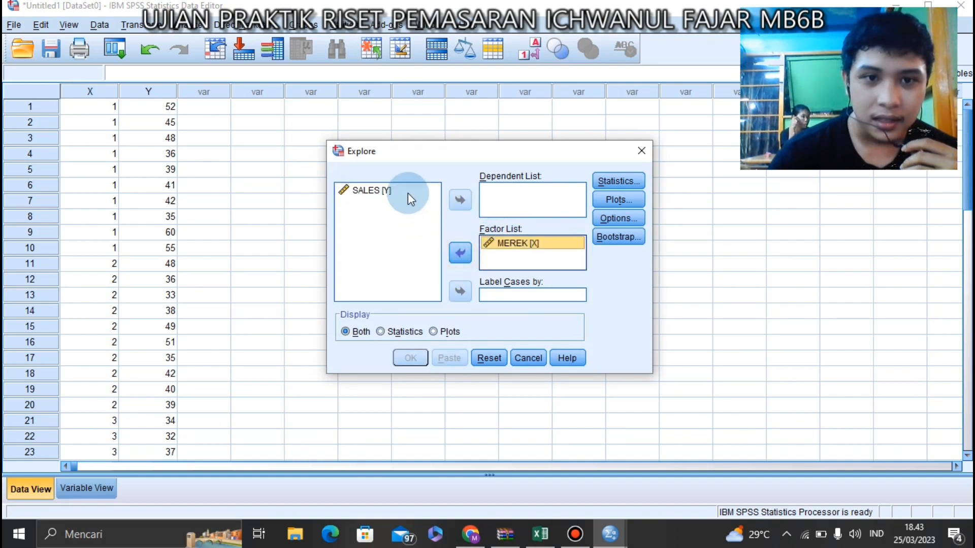
click(407, 193)
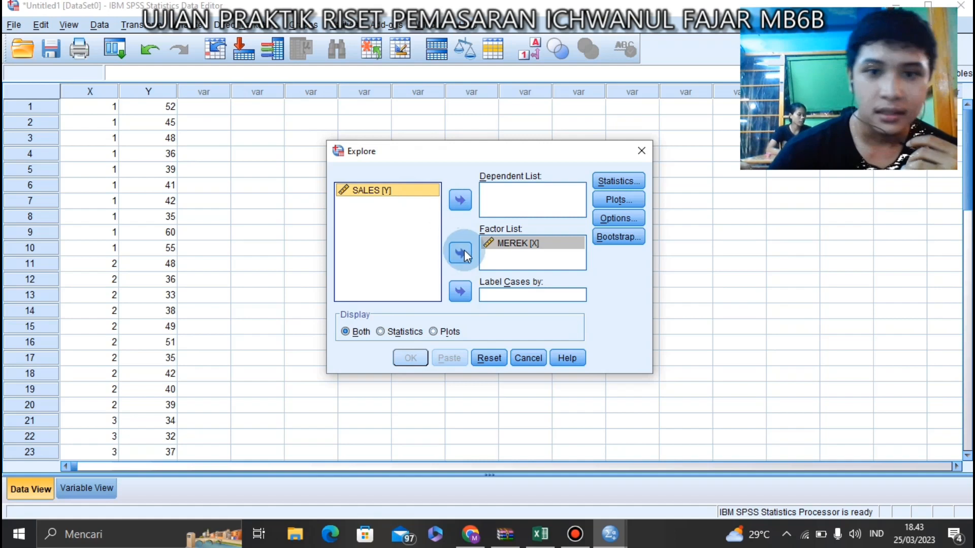
click(460, 201)
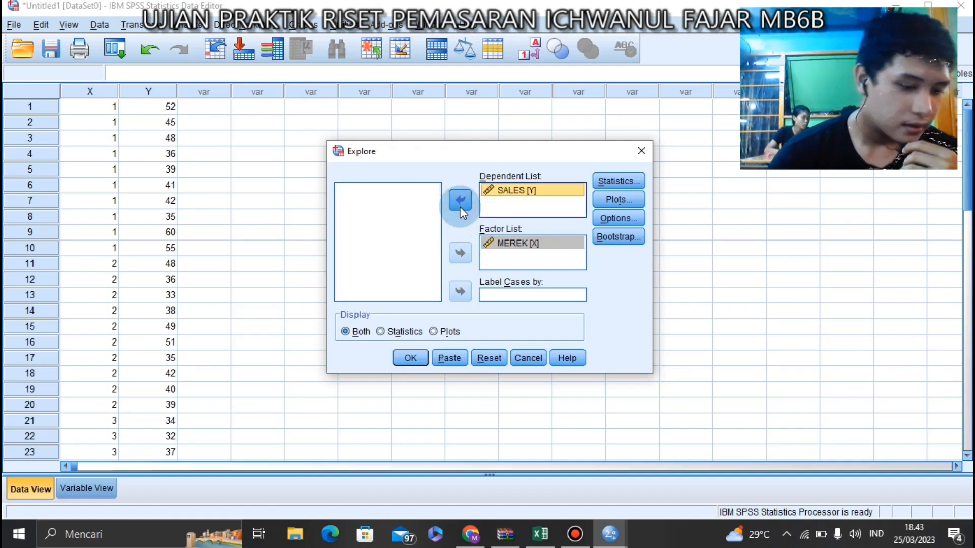
- Include normality plots with tests in the Explore analysis and run it
click(620, 199)
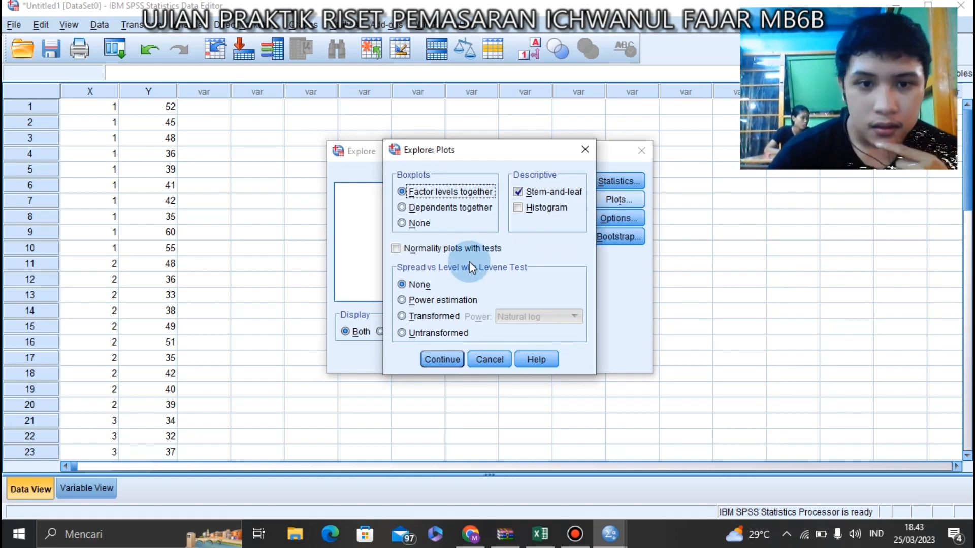
click(396, 248)
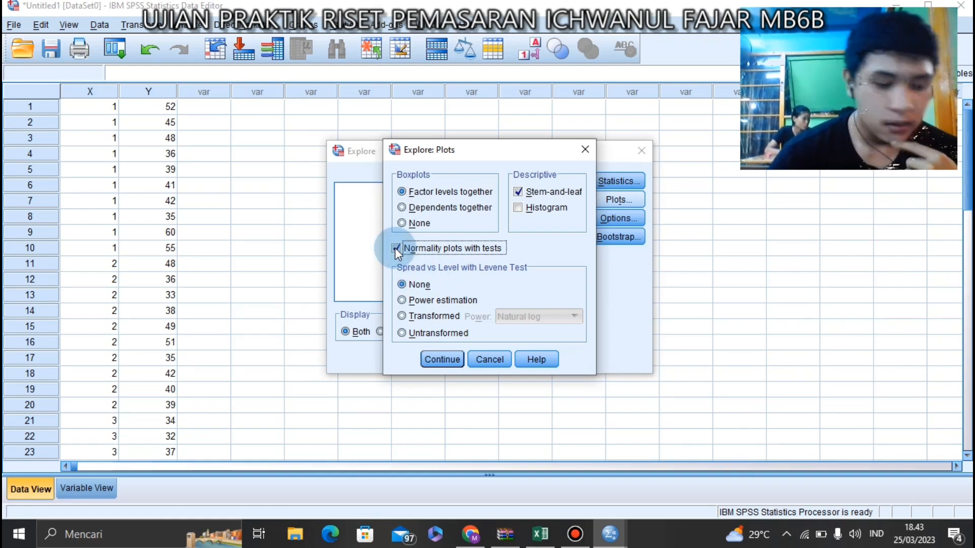
click(443, 359)
click(409, 356)
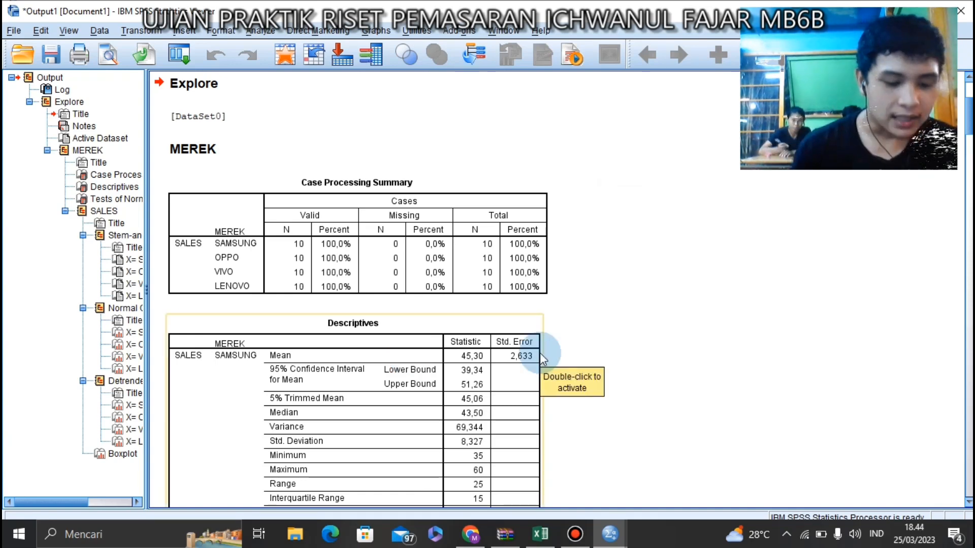
- Examine the Tests of Normality table and the Q-Q plots in the Explore output, and return to the data grid
scroll(542, 358, down, 5)
scroll(541, 355, down, 20)
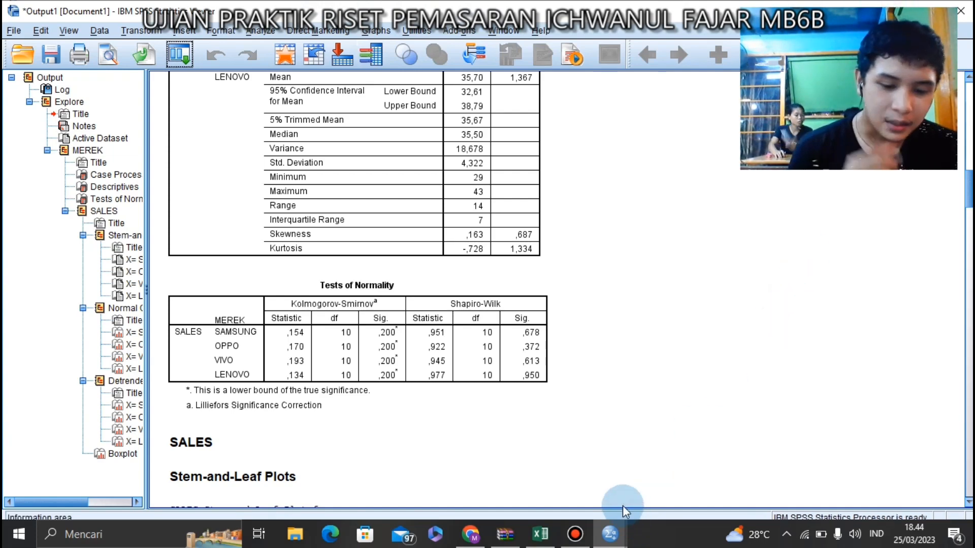
scroll(574, 472, down, 10)
scroll(553, 448, down, 12)
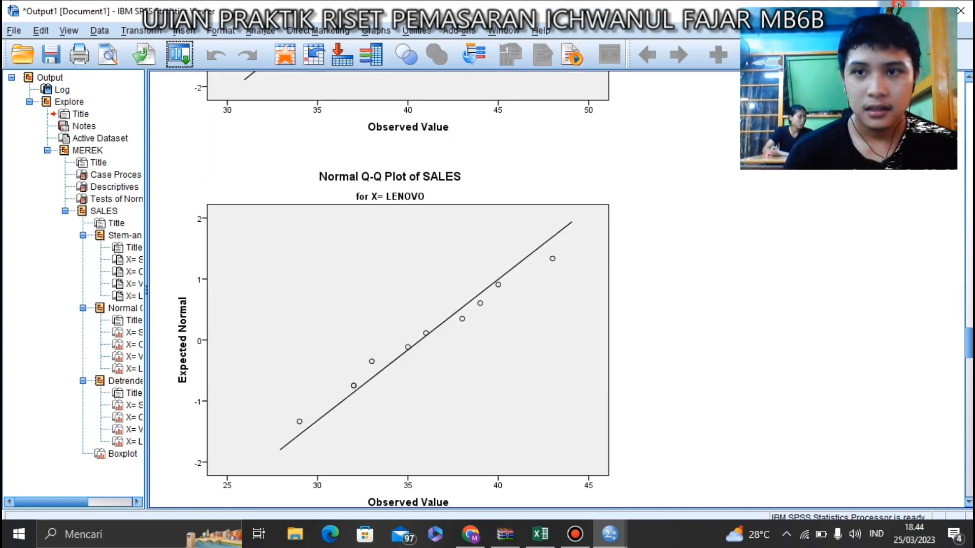
click(897, 5)
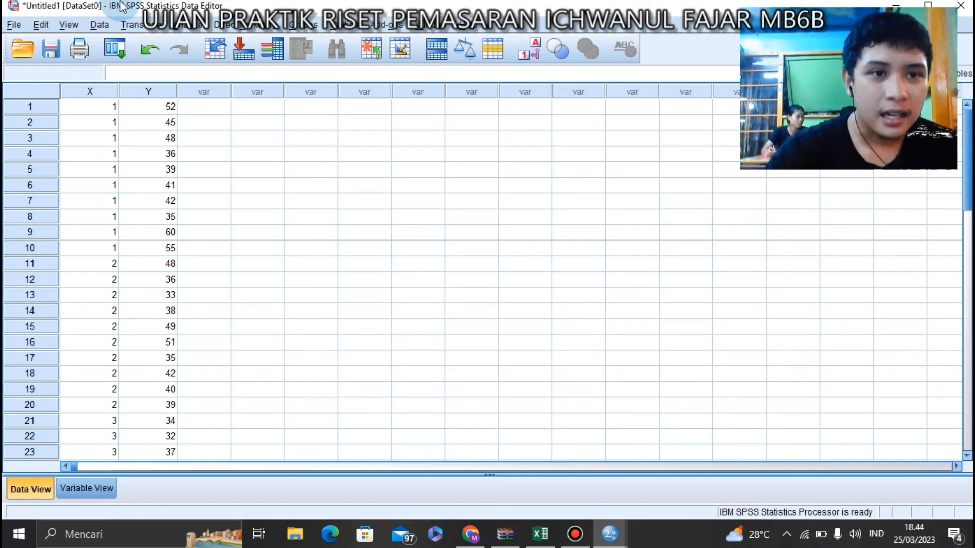
- Set up a One-Way ANOVA with SALES [Y] as the dependent variable and MEREK [X] as the factor
click(180, 25)
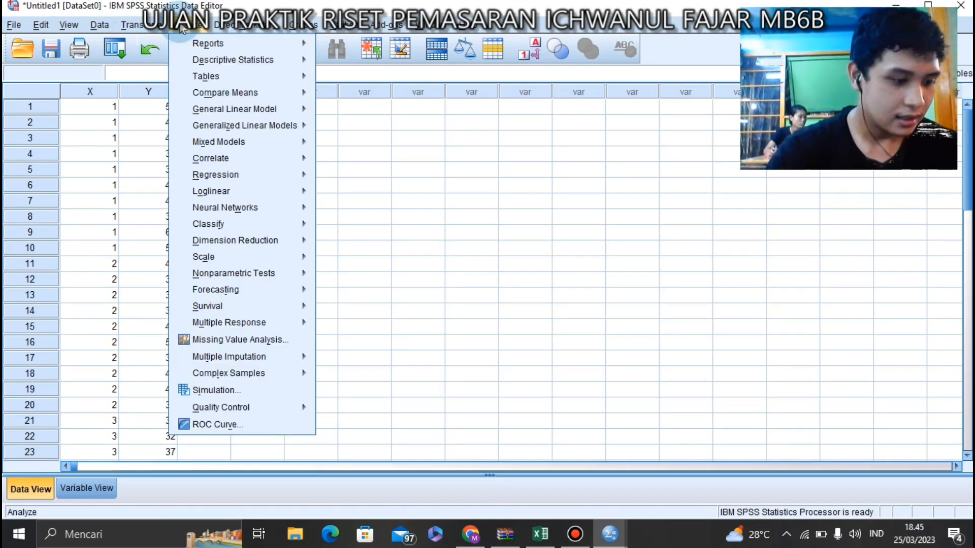
click(243, 93)
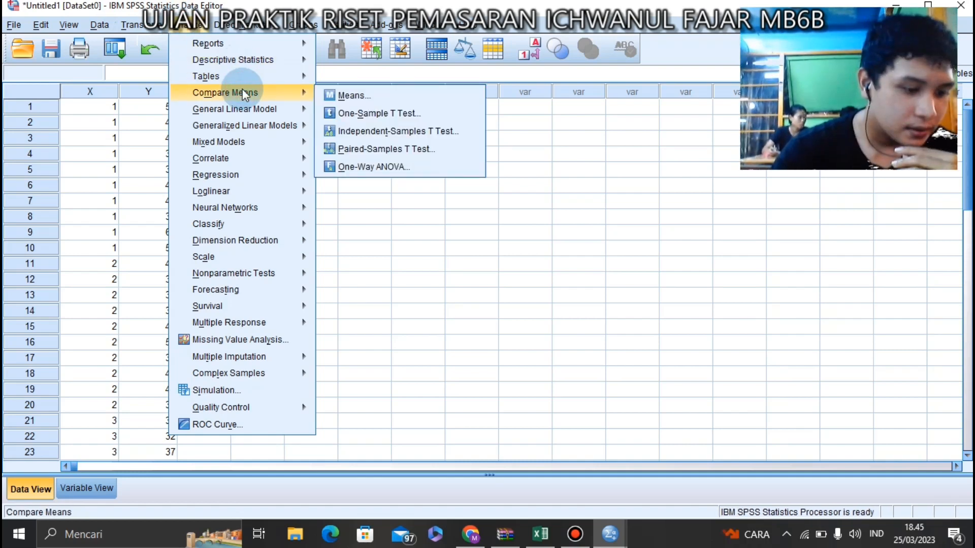
click(384, 167)
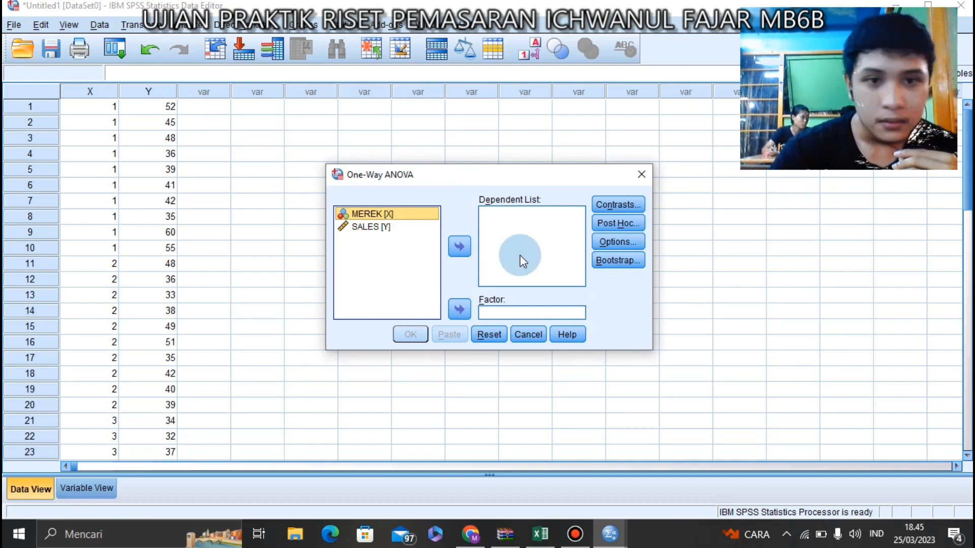
click(466, 311)
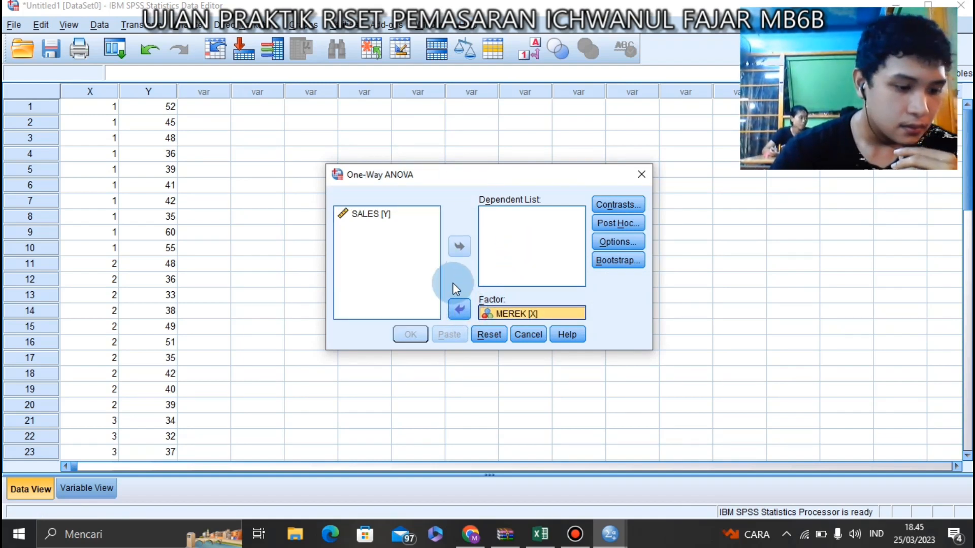
click(413, 214)
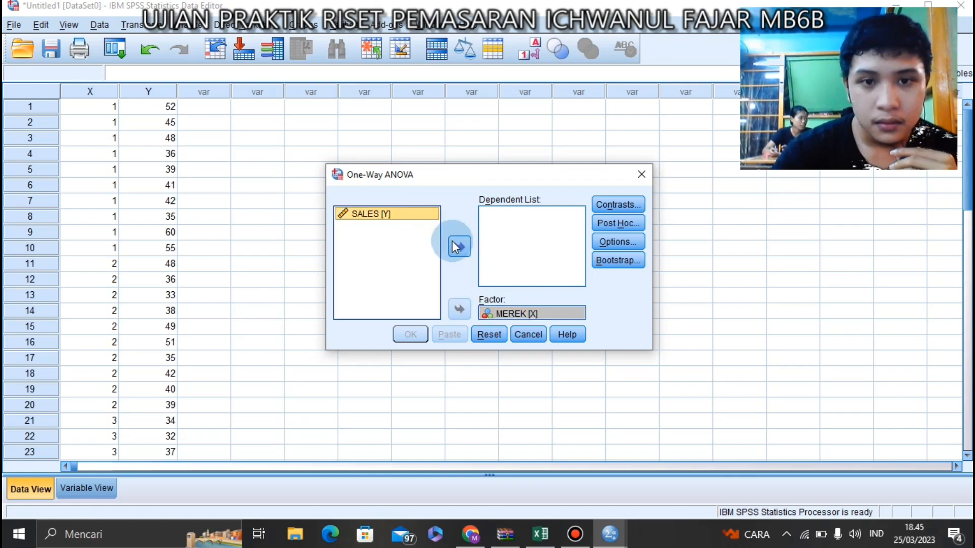
click(458, 246)
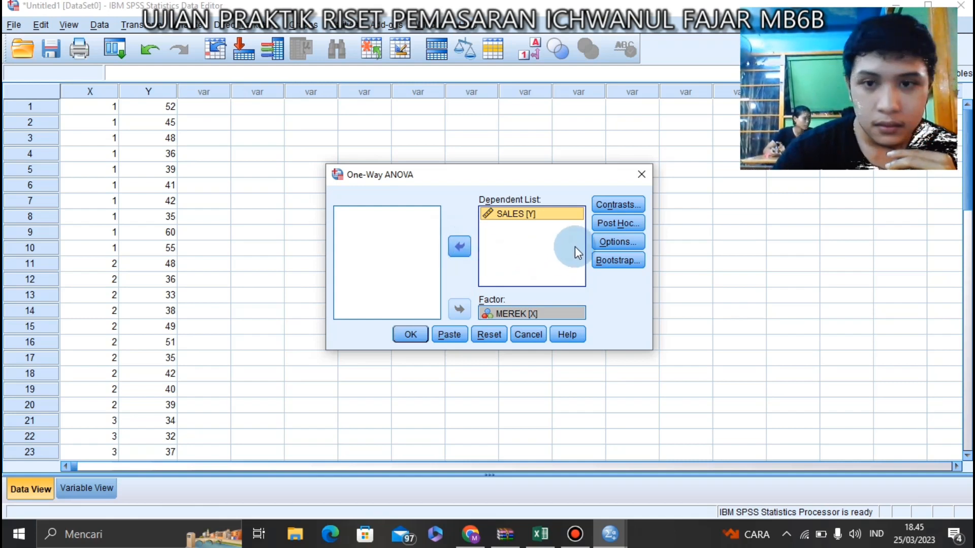
- Add the Tukey post hoc comparison to the One-Way ANOVA
click(624, 219)
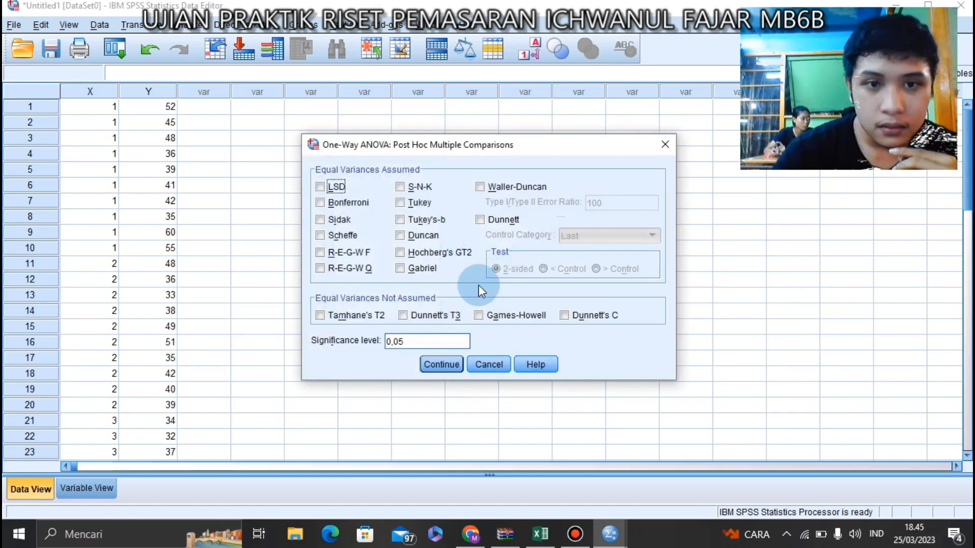
click(406, 201)
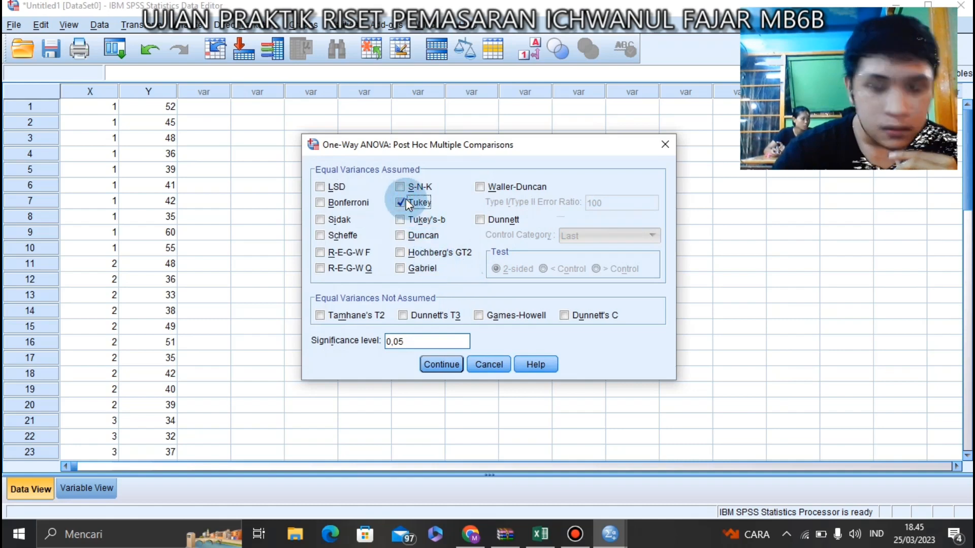
click(444, 364)
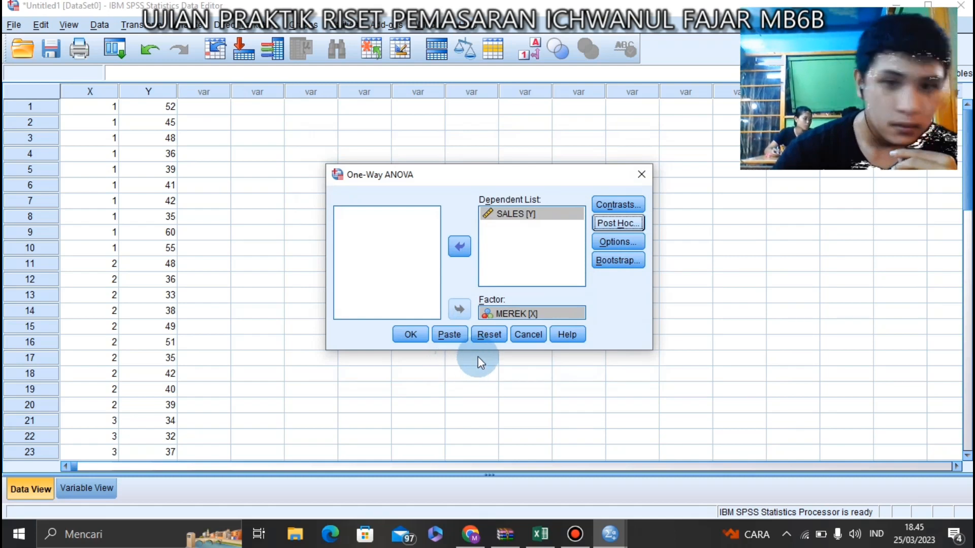
- Request the Descriptive statistics and the Homogeneity of variance test for the One-Way ANOVA and run the analysis
click(614, 242)
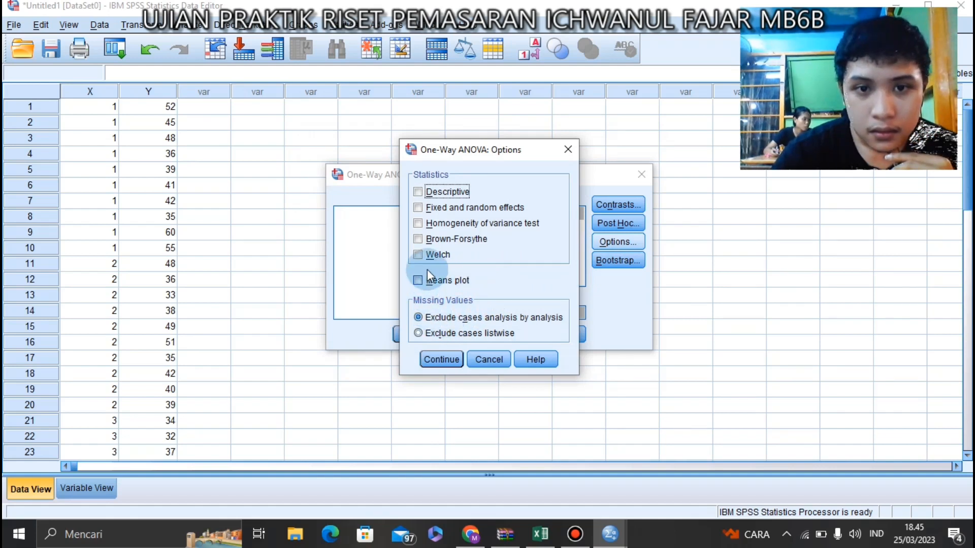
click(418, 192)
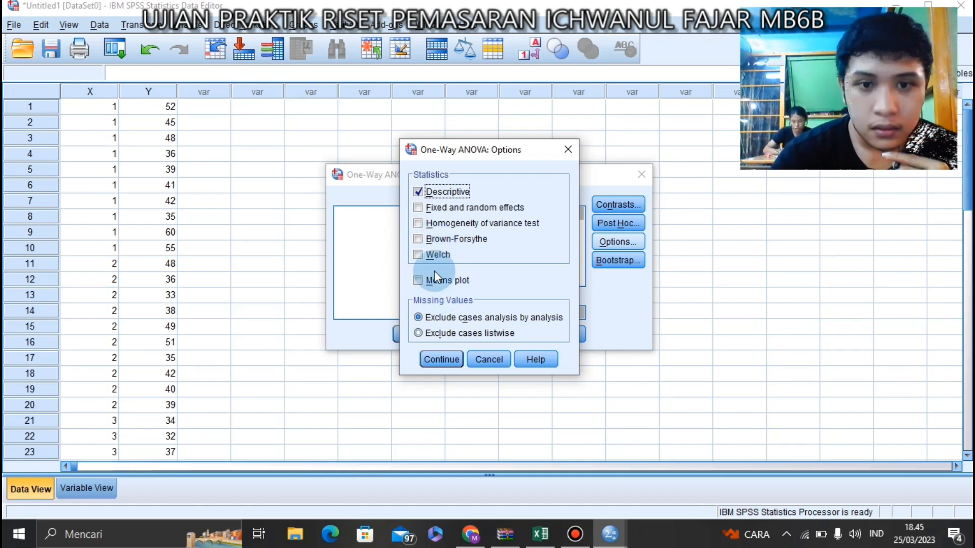
click(415, 224)
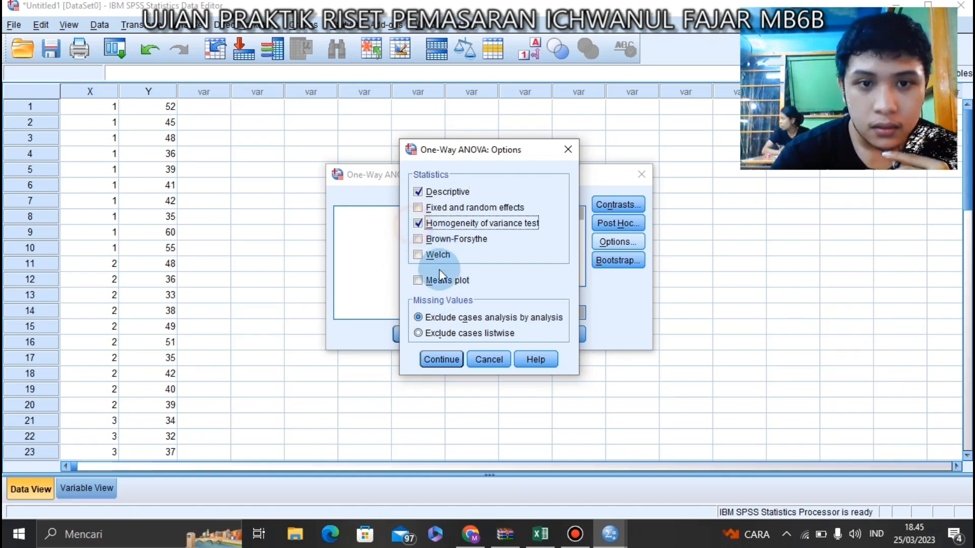
click(443, 359)
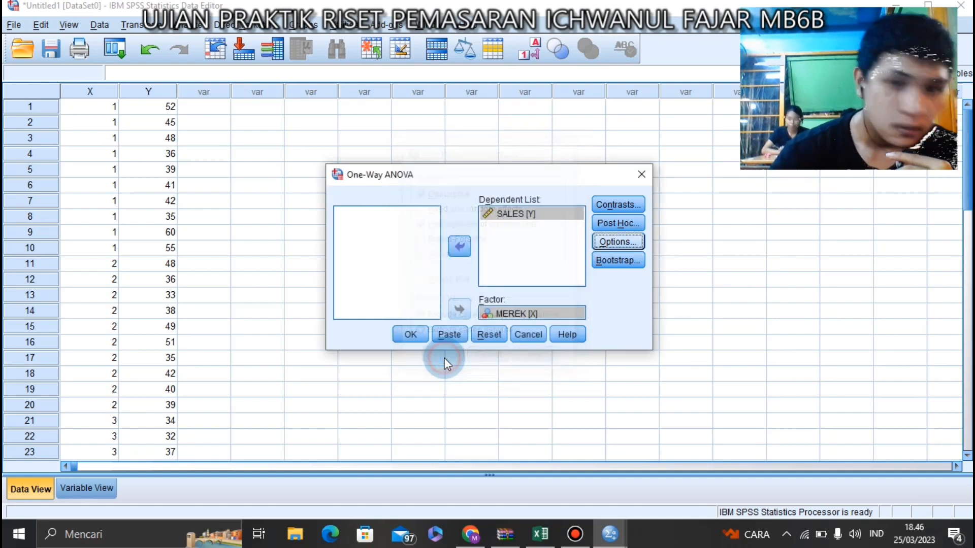
click(411, 335)
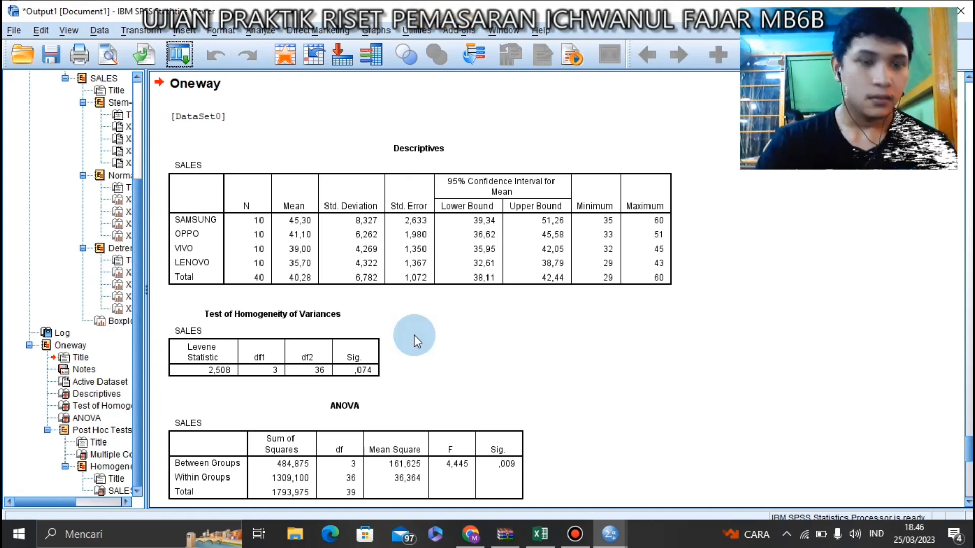
- Examine the Descriptives and Test of Homogeneity of Variances tables in the Oneway output
right_click(511, 309)
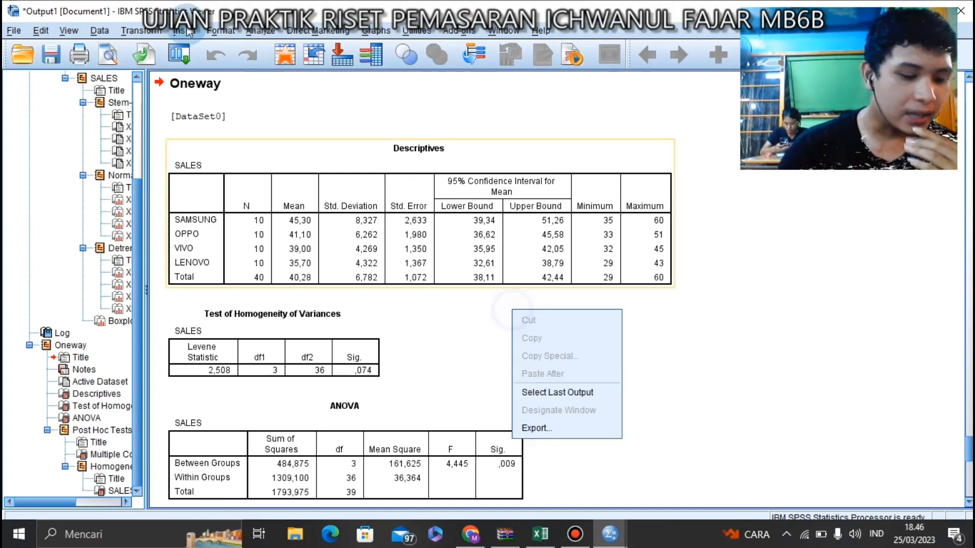
click(322, 152)
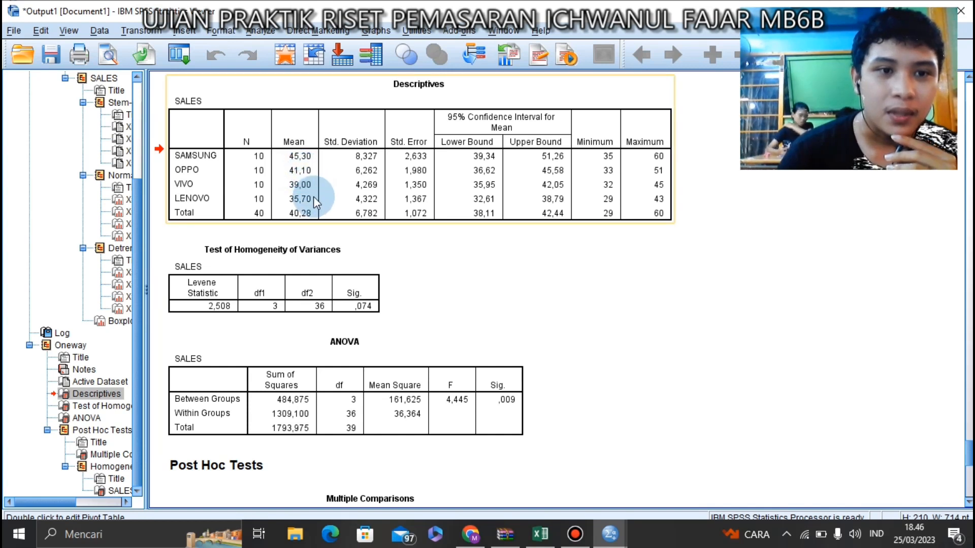
click(328, 313)
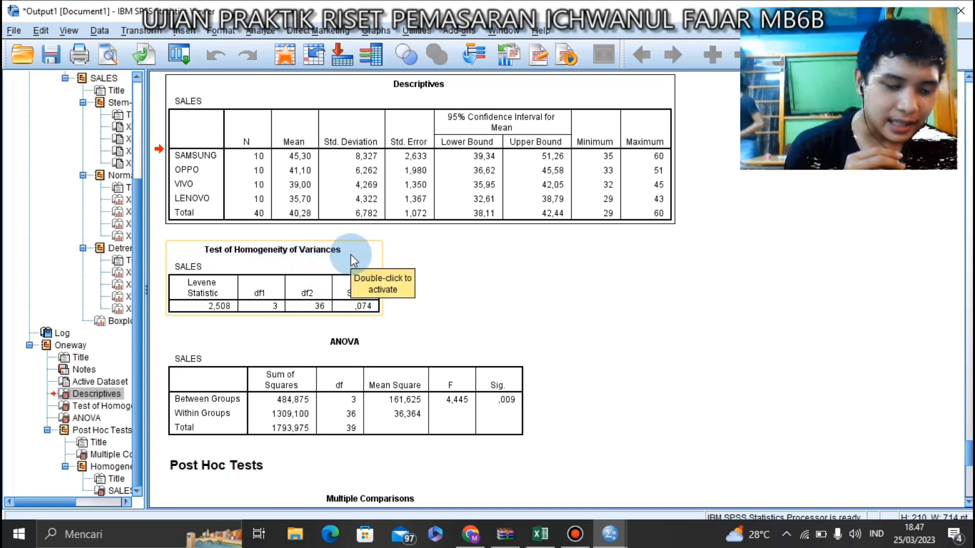
- Examine the significance values in the Test of Homogeneity of Variances and ANOVA tables of the Oneway output
click(412, 283)
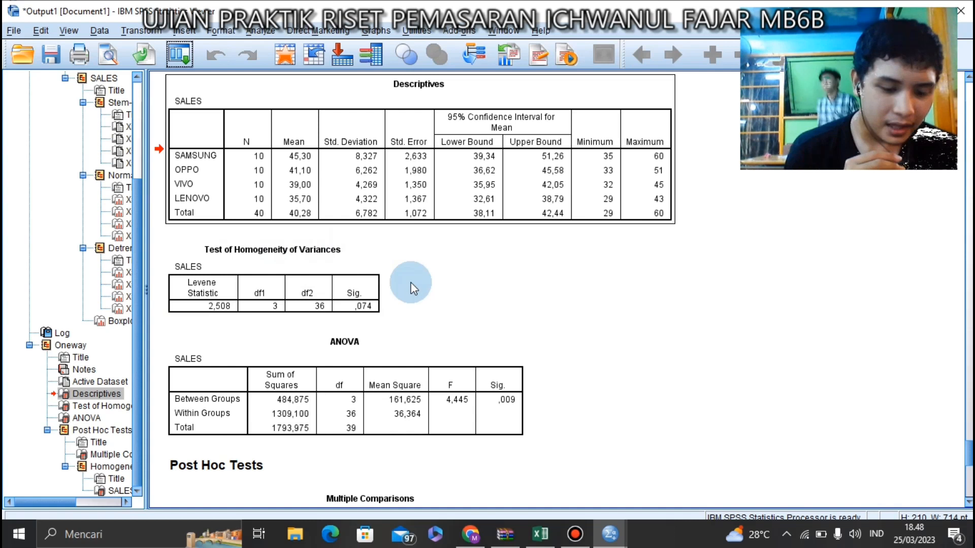
click(381, 296)
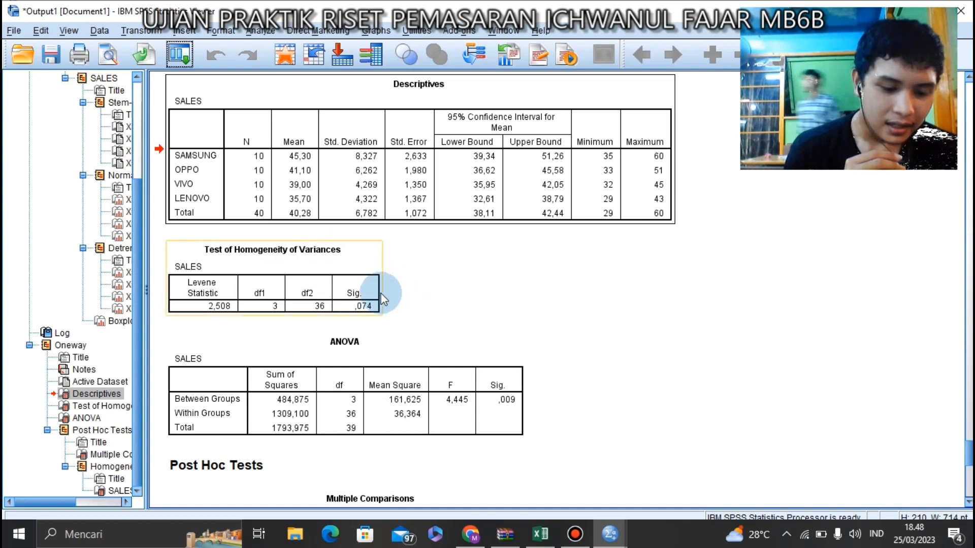
click(373, 325)
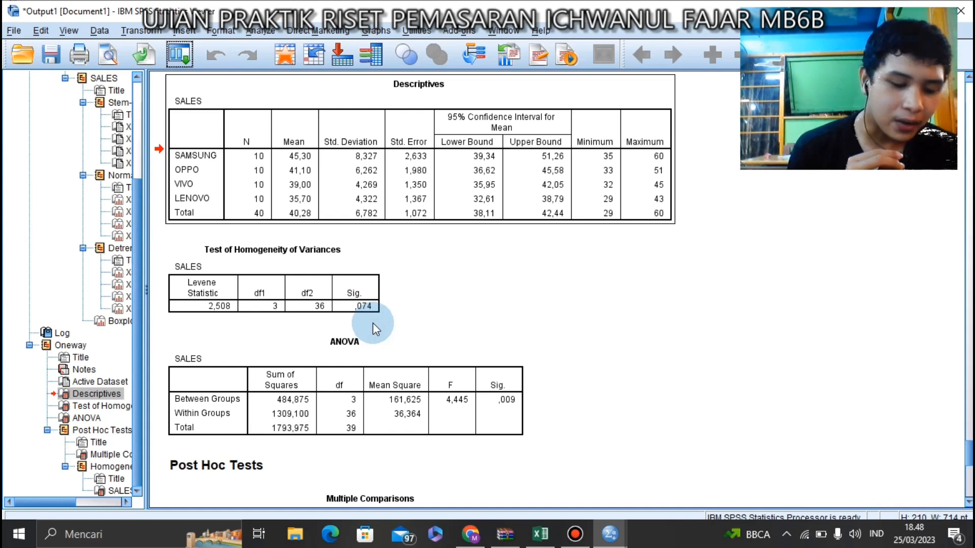
click(367, 323)
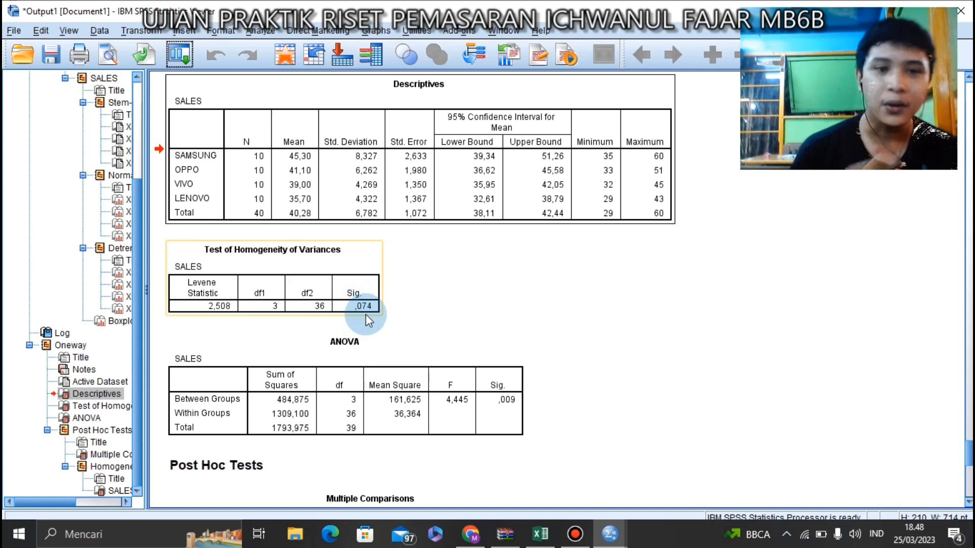
scroll(381, 314, down, 2)
click(382, 312)
scroll(381, 313, down, 2)
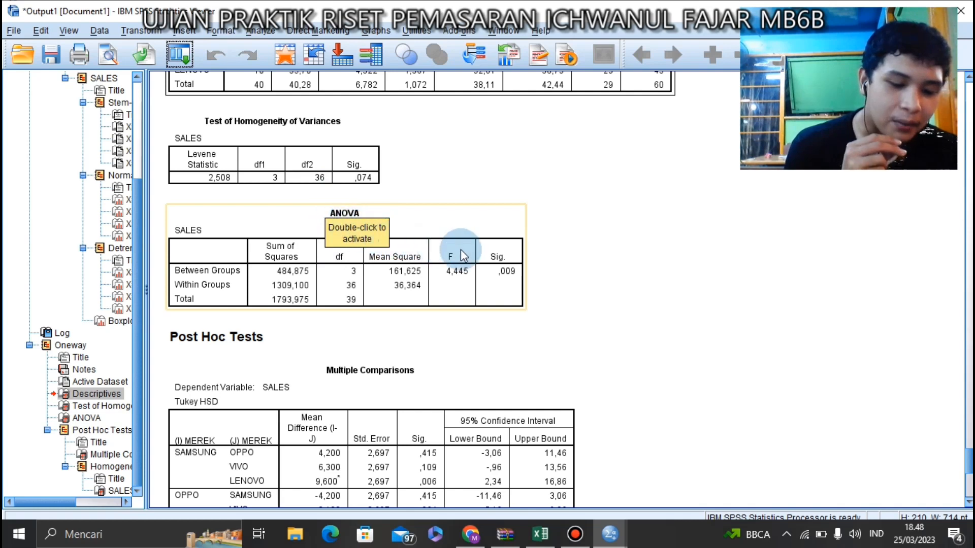
click(582, 319)
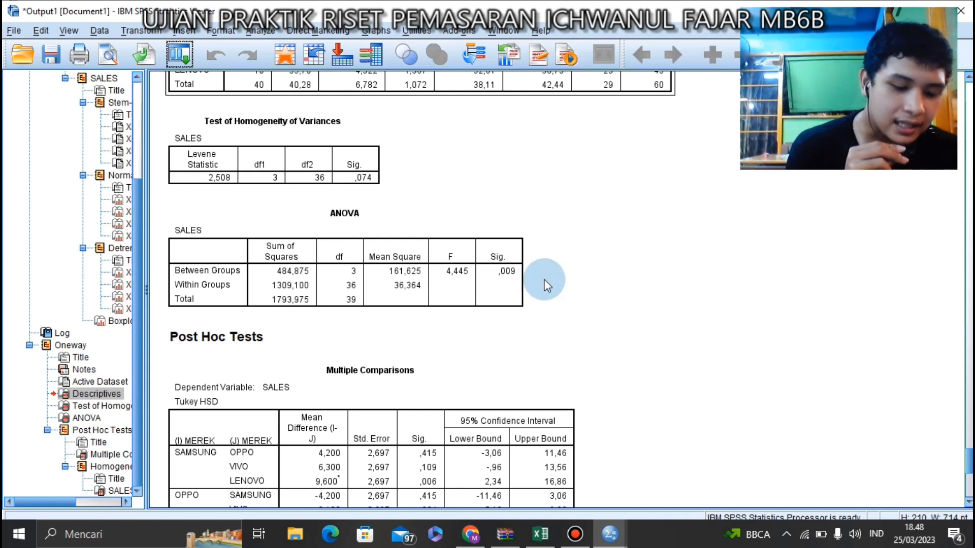
click(511, 277)
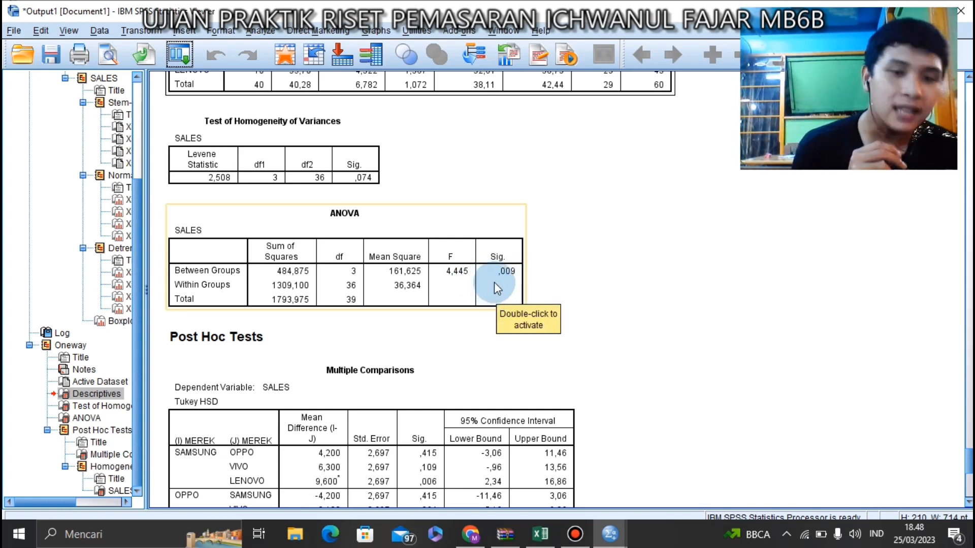
- Examine the Tukey HSD Multiple Comparisons table for mean differences, significance and confidence intervals between the phone brands
scroll(494, 283, down, 3)
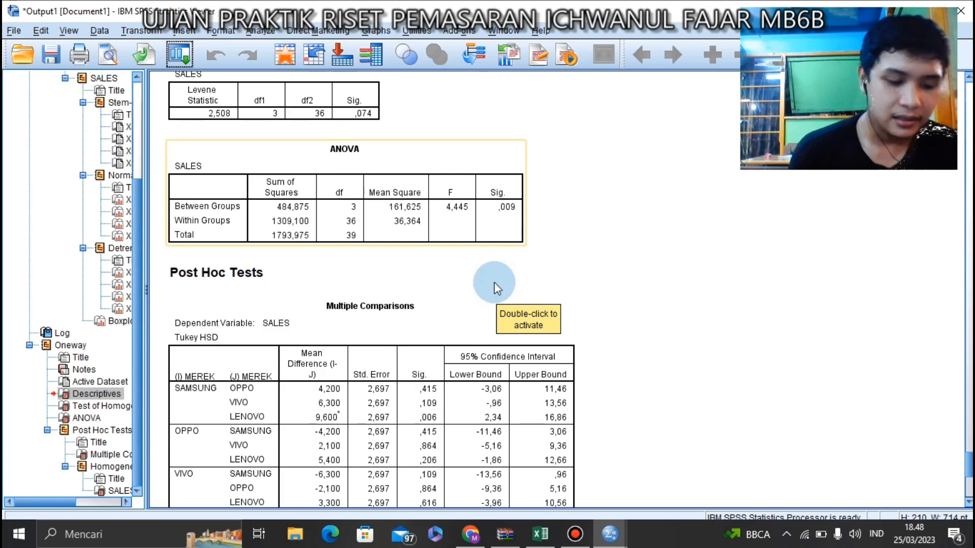
scroll(494, 282, down, 6)
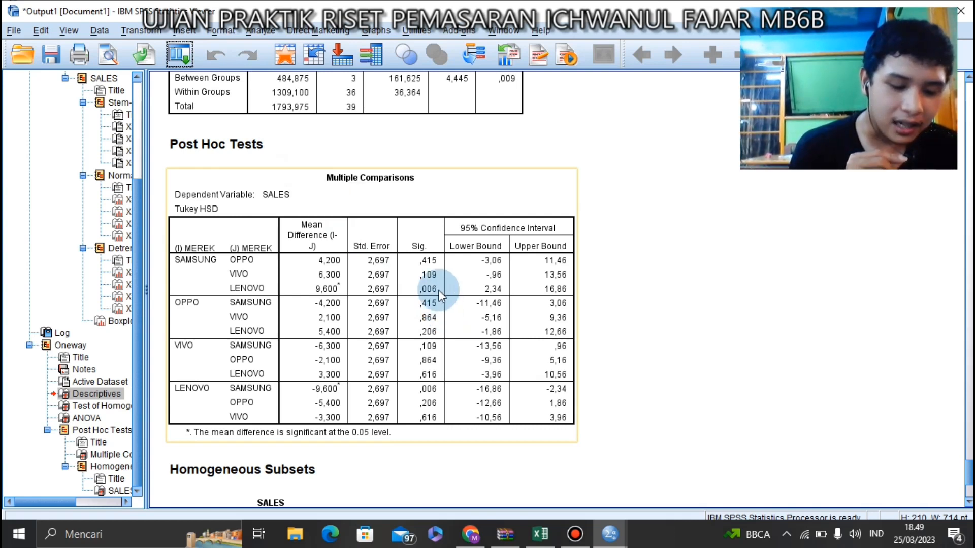
click(628, 349)
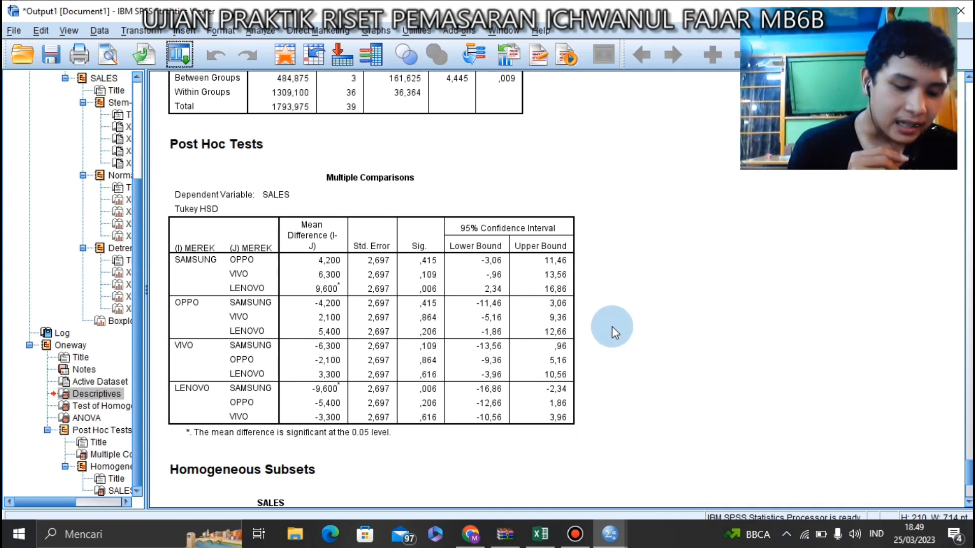
click(564, 286)
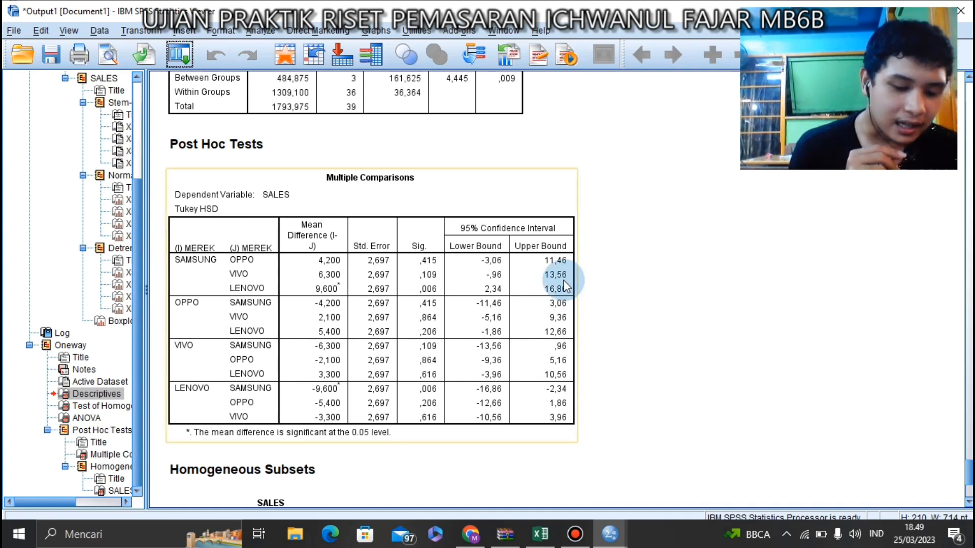
click(647, 333)
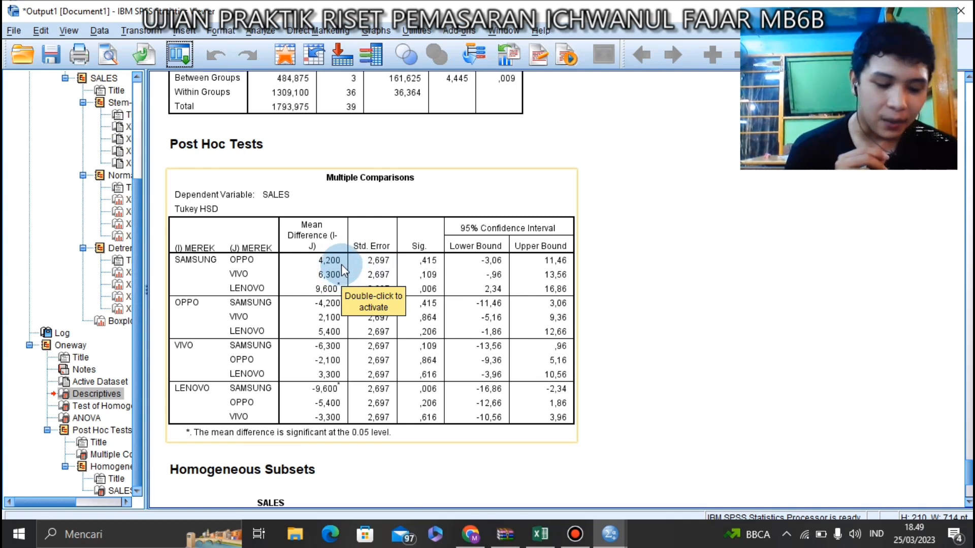
click(637, 414)
click(546, 352)
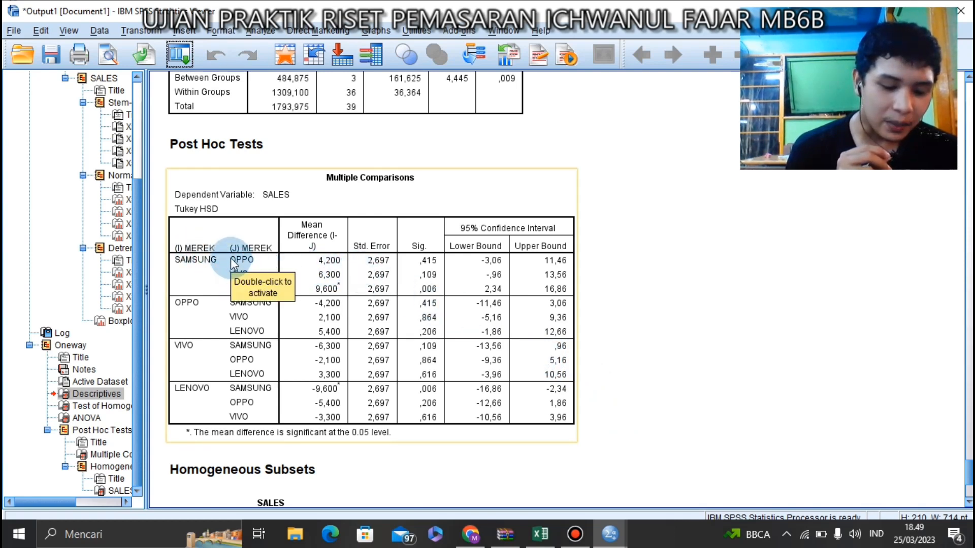
click(334, 288)
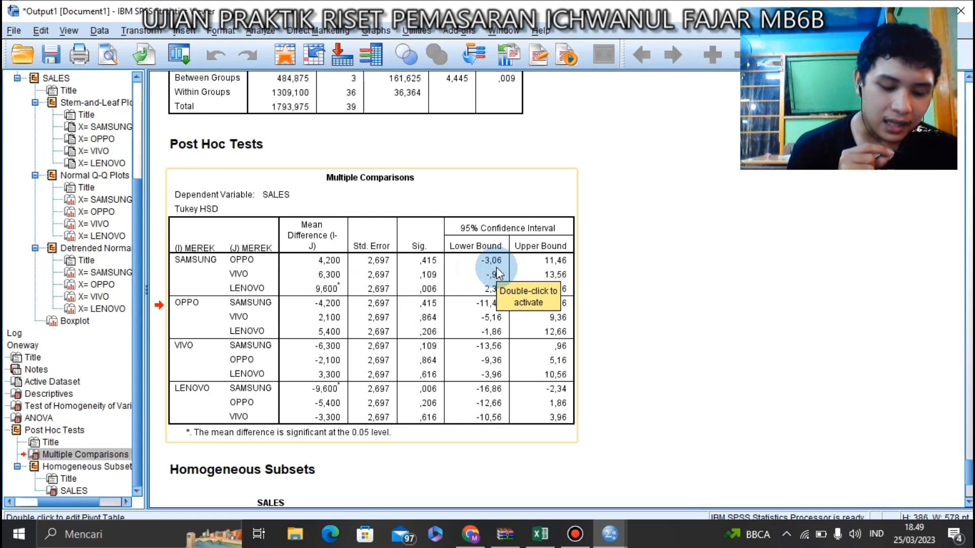
click(621, 361)
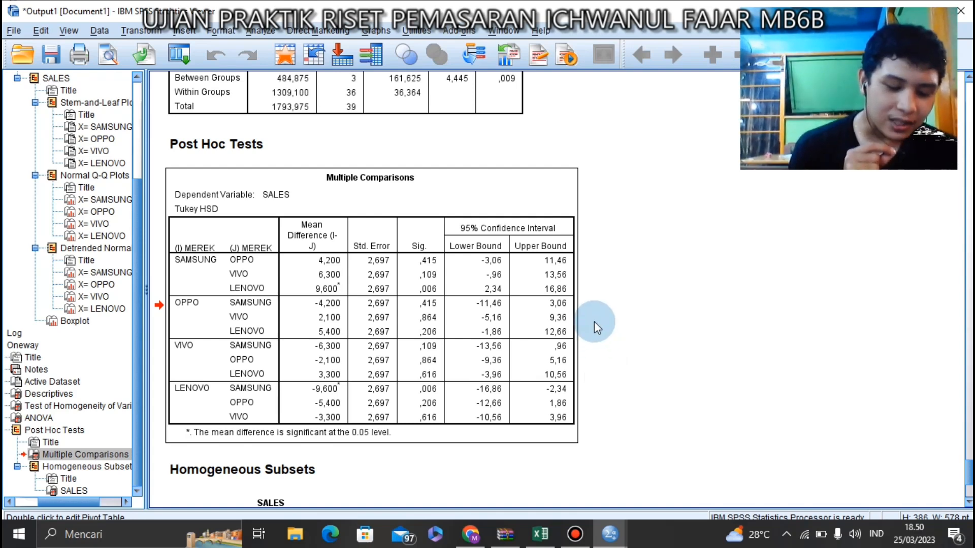
- Examine the Homogeneous Subsets table for SALES to see how the brands are grouped
scroll(594, 321, down, 2)
scroll(594, 325, down, 2)
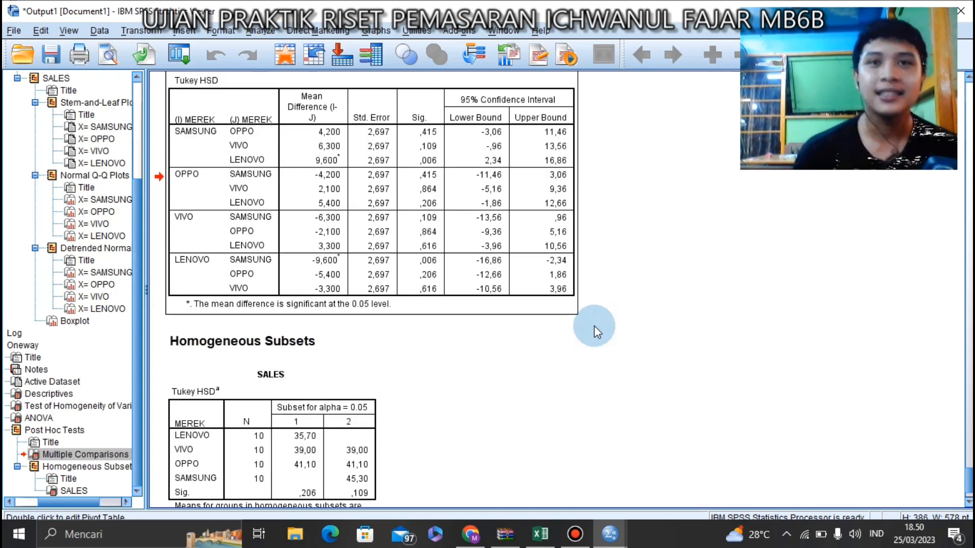
scroll(593, 331, down, 2)
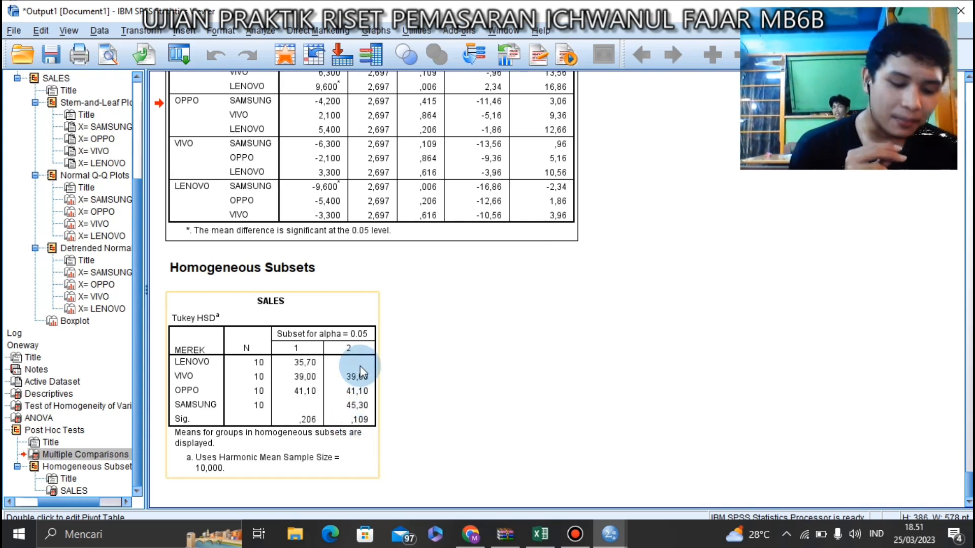
click(341, 427)
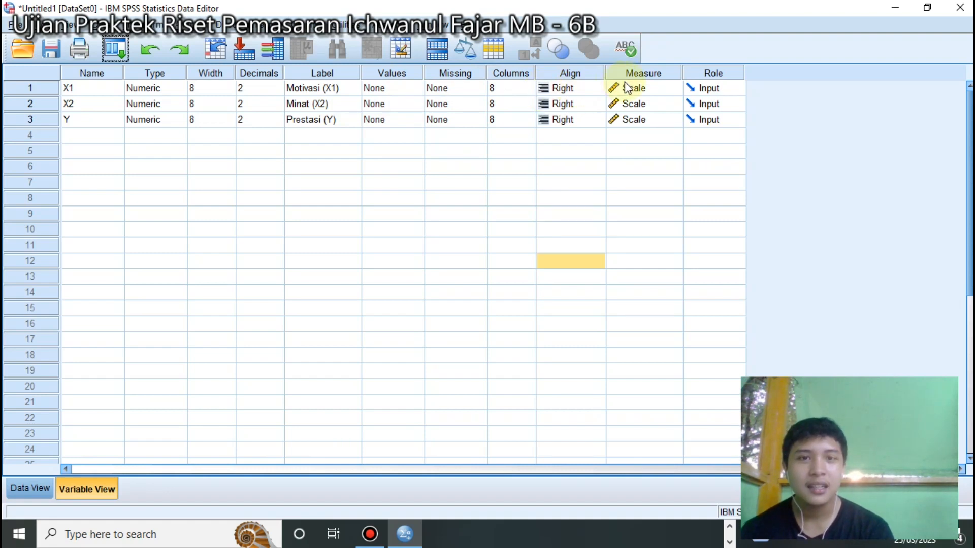
- Run a Linear Regression with Prestasi (Y) as dependent and Motivasi (X1) and Minat (X2) as independents, using the Enter method
click(26, 490)
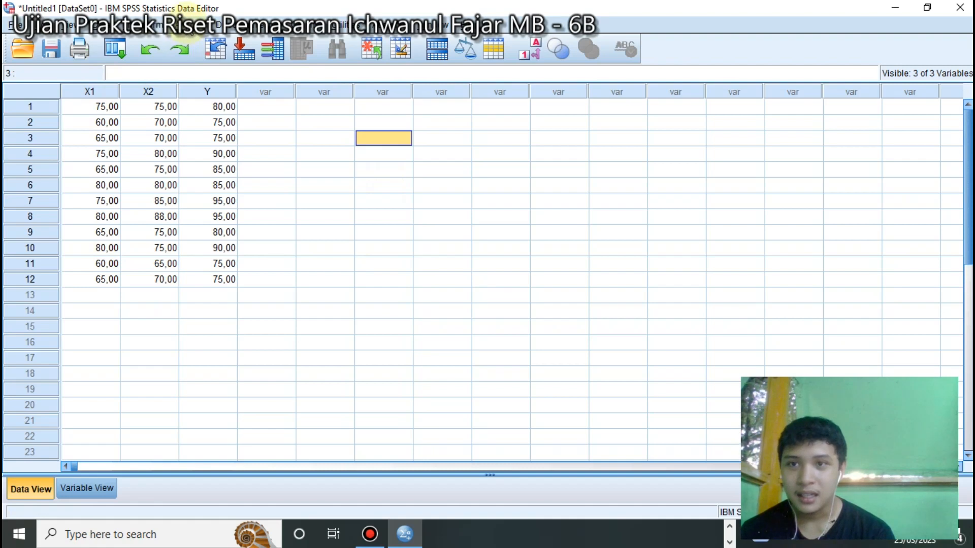
click(187, 23)
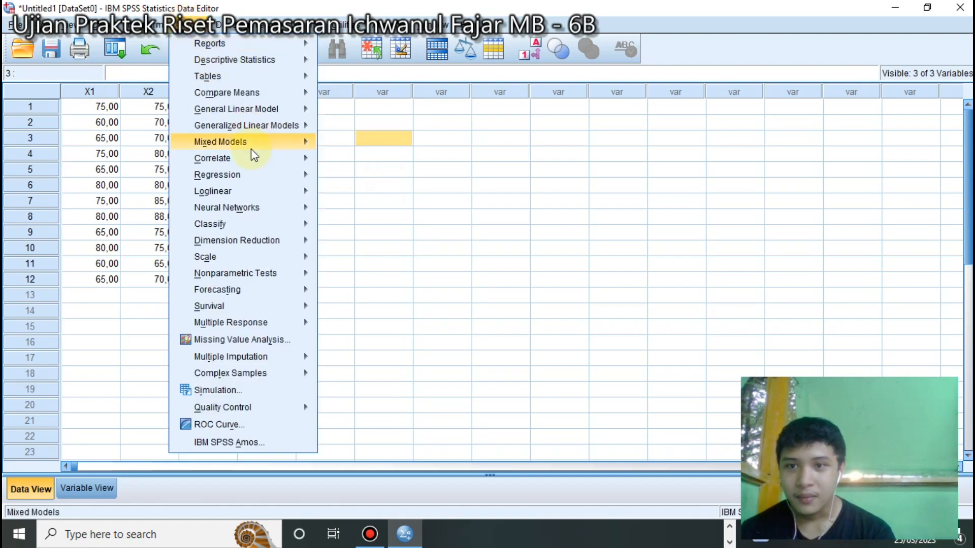
mouse_move(250, 182)
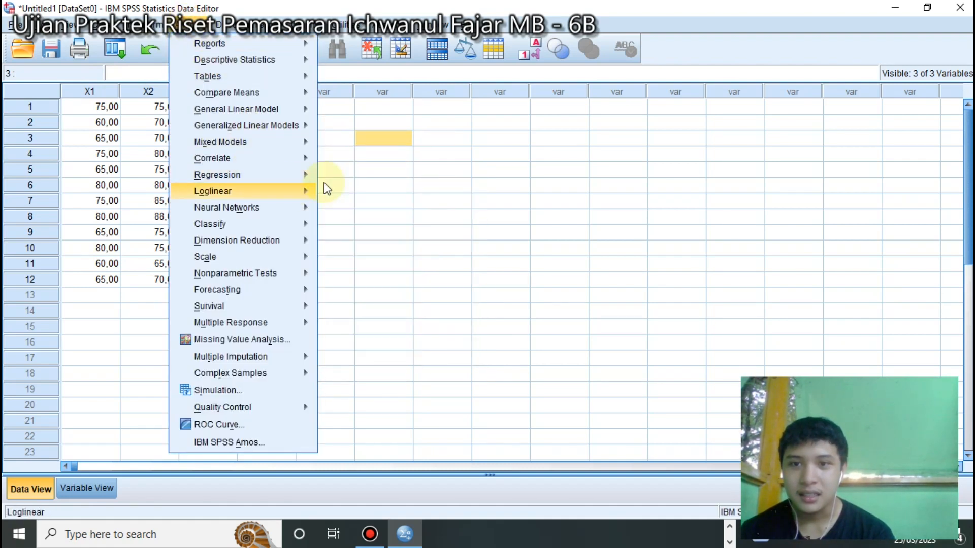
click(367, 197)
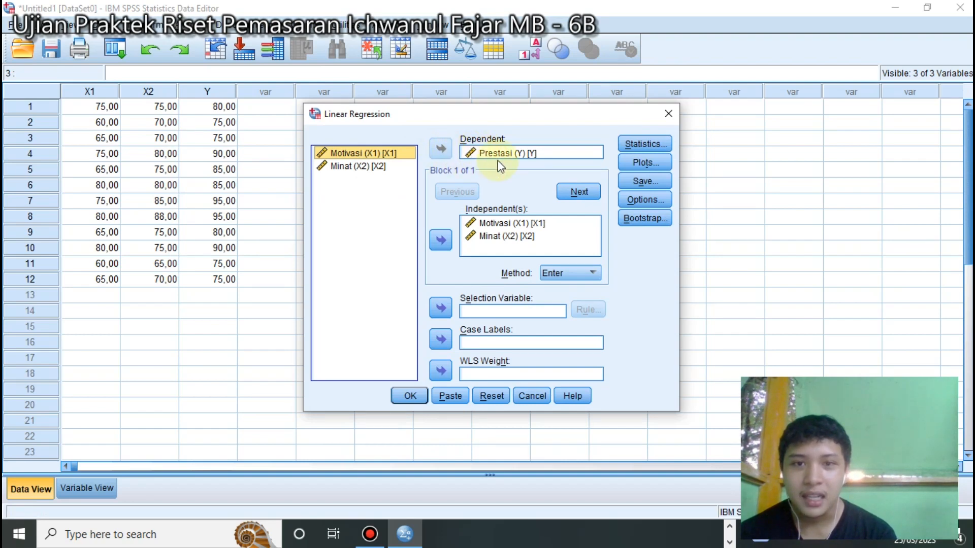
click(506, 236)
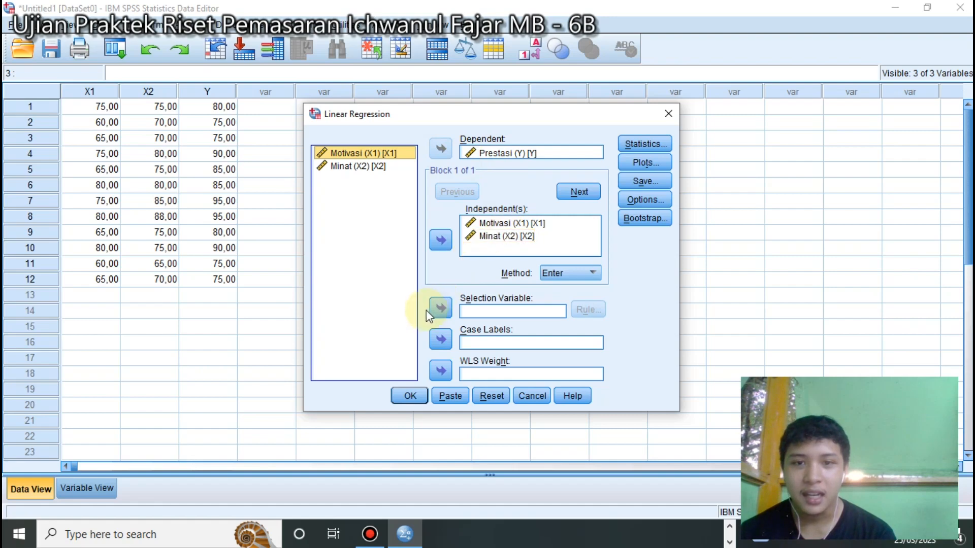
click(410, 396)
click(409, 396)
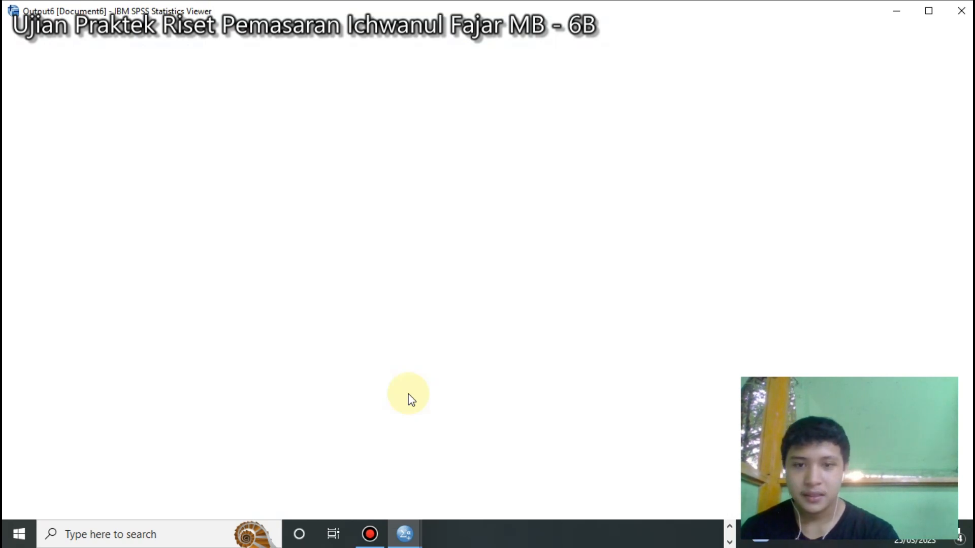
- Examine the Model Summary, ANOVA and Coefficients tables in the Regression output
scroll(572, 199, up, 2)
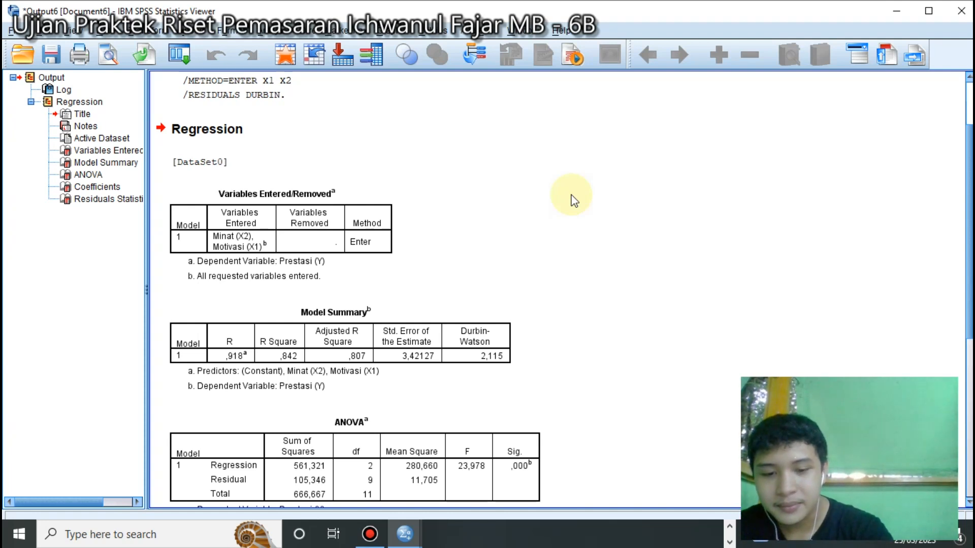
scroll(479, 302, down, 5)
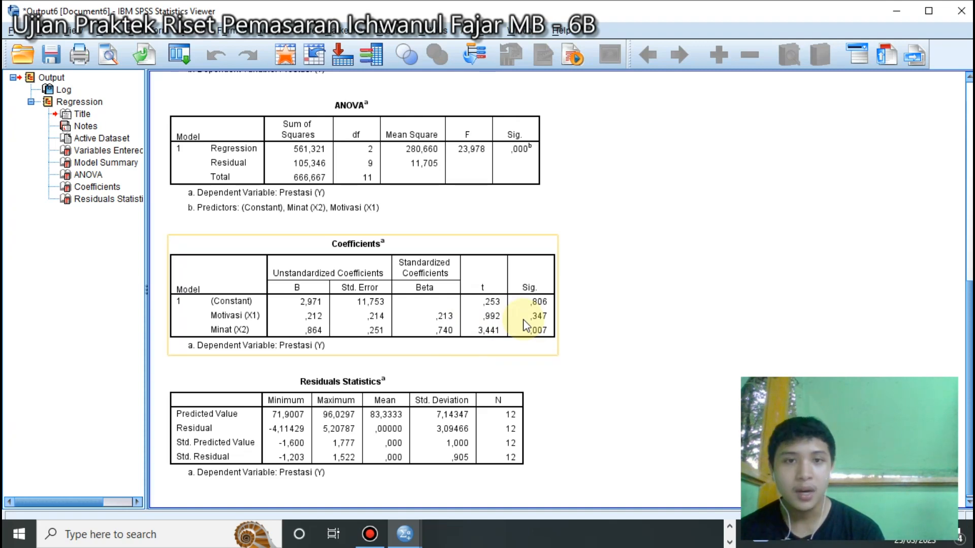
scroll(425, 213, up, 2)
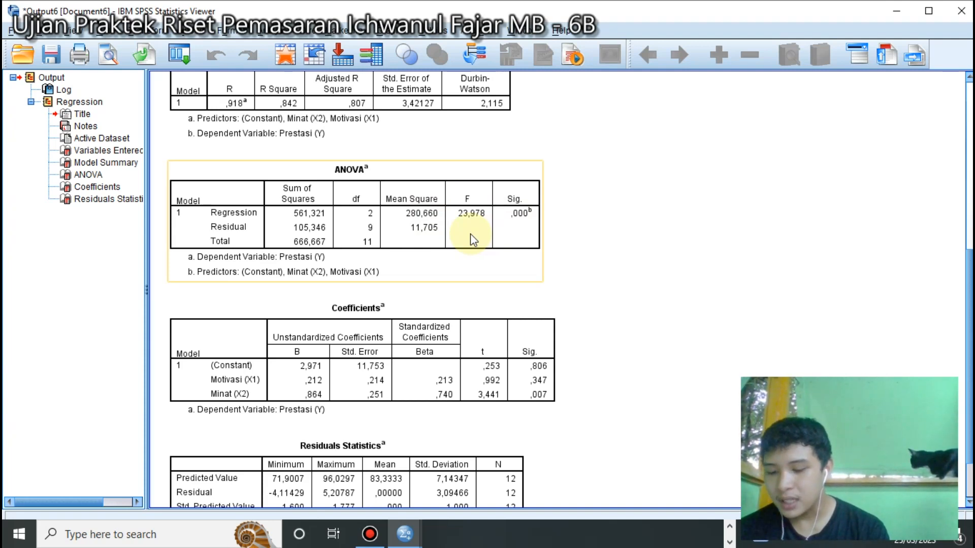
scroll(969, 369, up, 3)
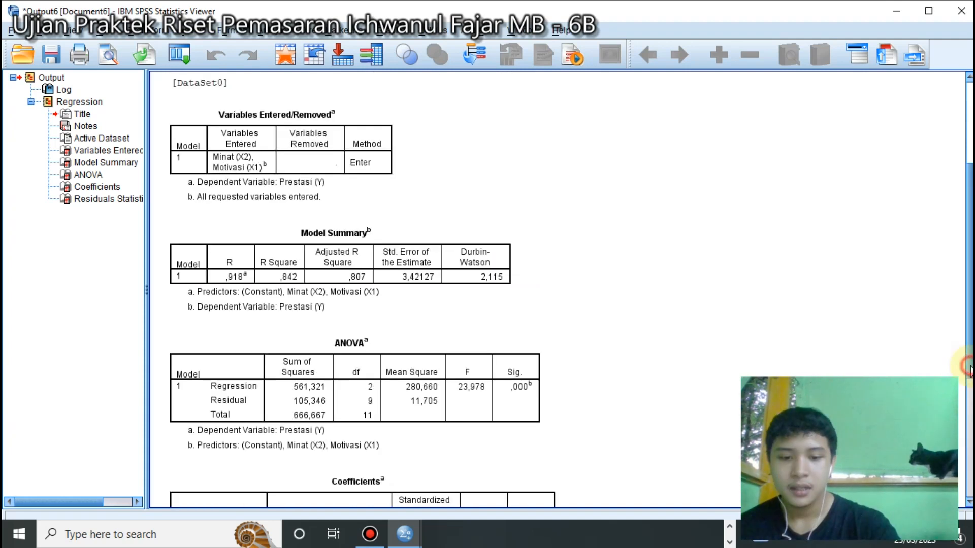